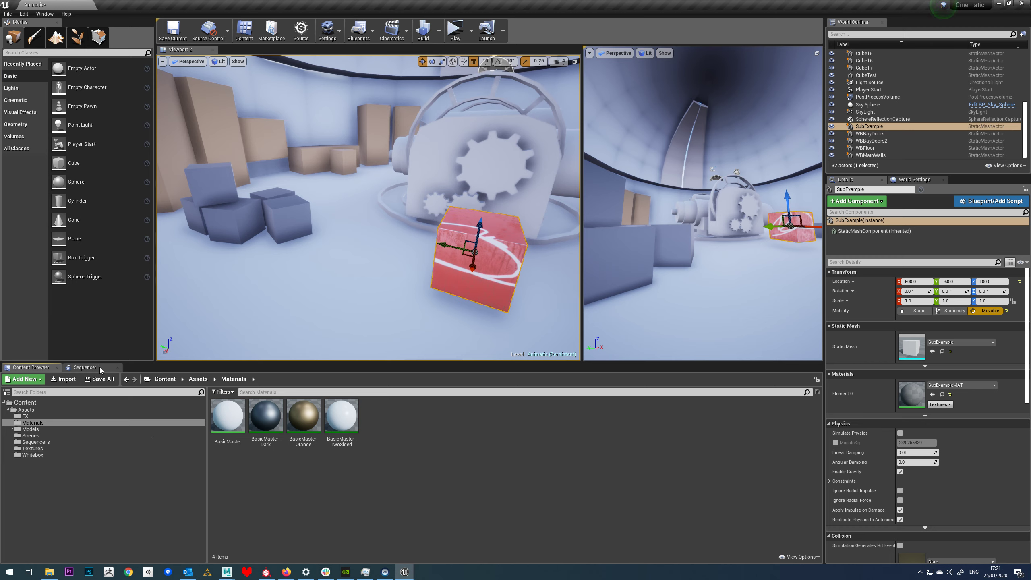
Create a new material in the Materials folder and name it GlowMaster
{"action": "right_click", "coordinate": [390, 417]}
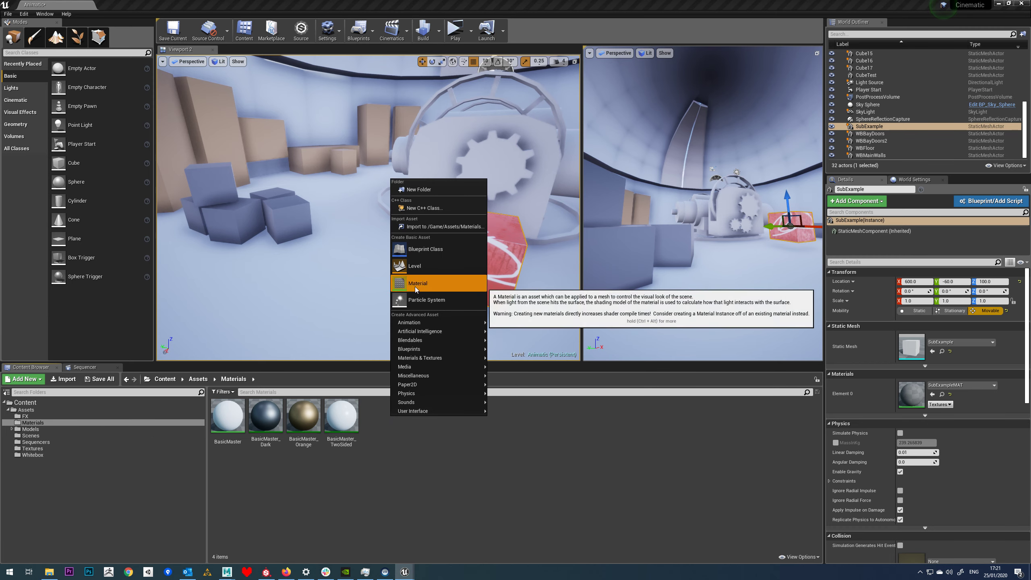
{"action": "left_click", "coordinate": [447, 284]}
{"action": "key", "text": "Return"}
{"action": "right_click", "coordinate": [381, 442]}
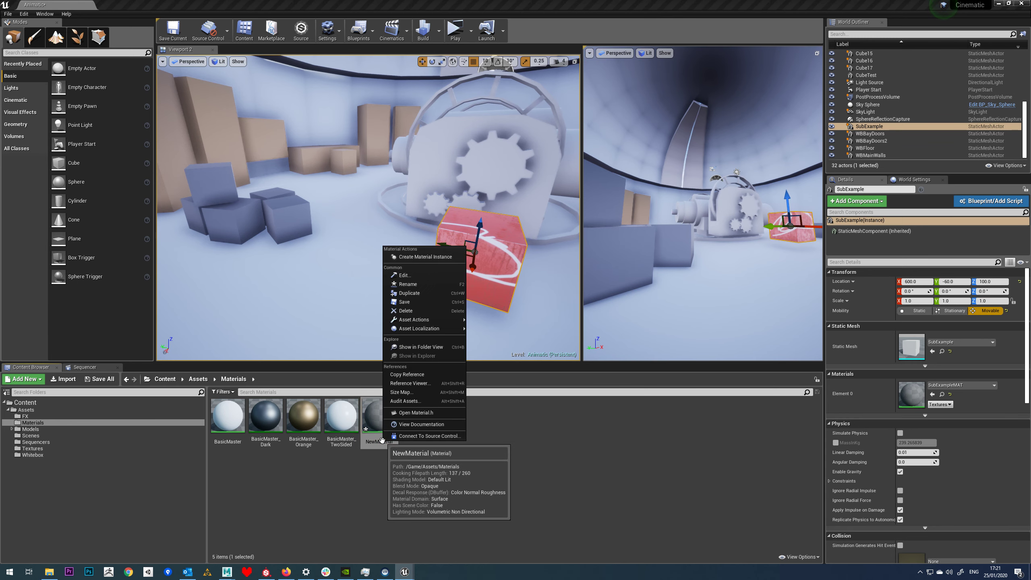
{"action": "left_click", "coordinate": [419, 285]}
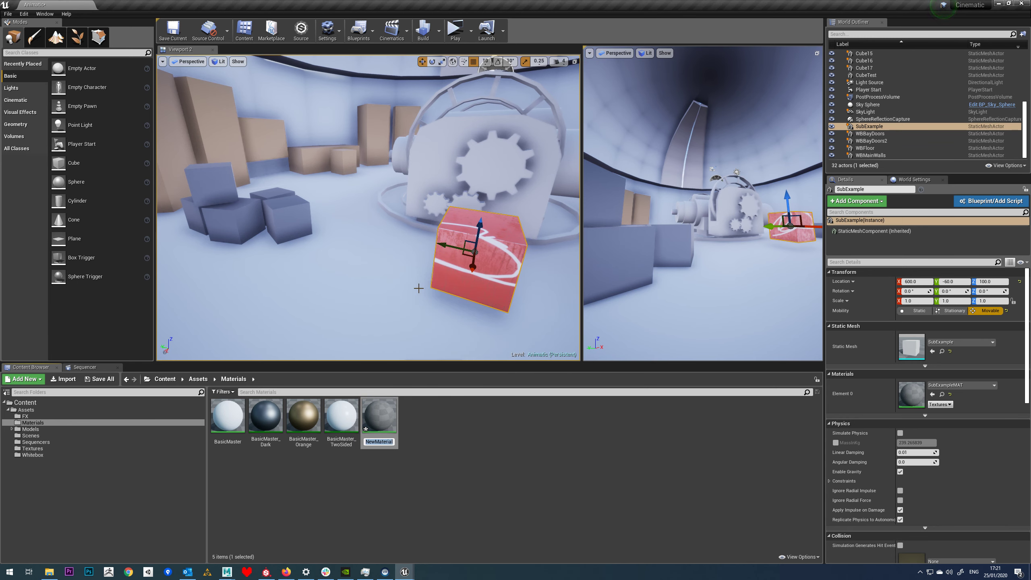
{"action": "type", "text": "GlowMaster"}
{"action": "key", "text": "Return"}
Open GlowMaster for editing and add a Multiply node with a Constant node wired into its B input
{"action": "double_click", "coordinate": [380, 417]}
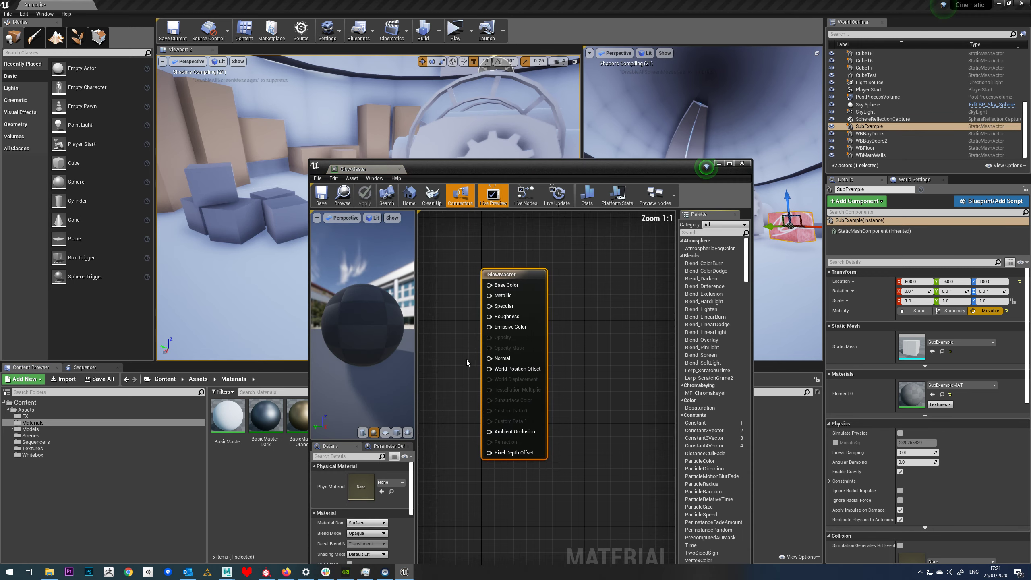
{"action": "left_click", "coordinate": [453, 287]}
{"action": "right_click_drag", "start_coordinate": [495, 289], "coordinate": [494, 328]}
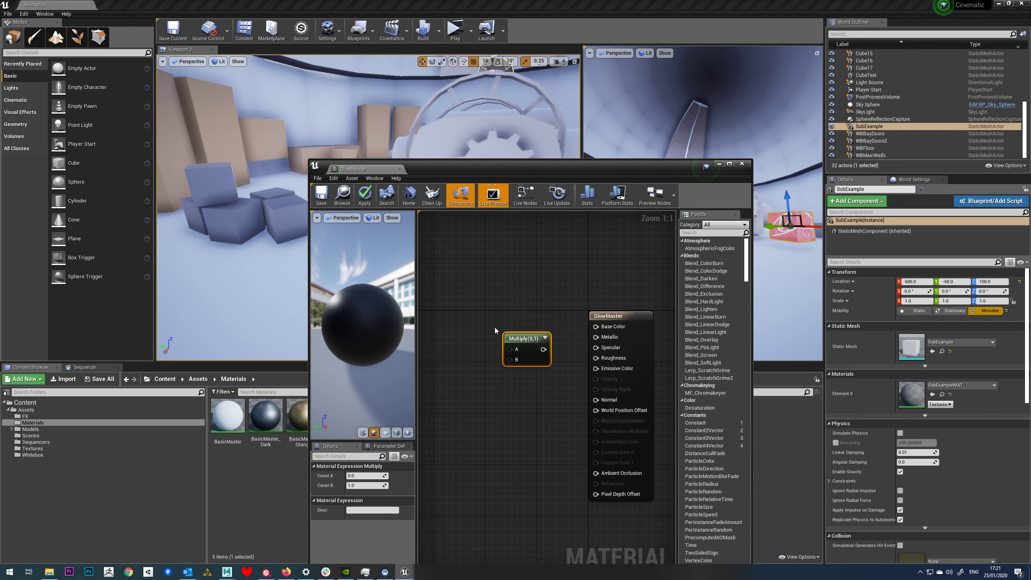
{"action": "left_click", "coordinate": [461, 393]}
{"action": "left_click_drag", "start_coordinate": [474, 409], "coordinate": [510, 362]}
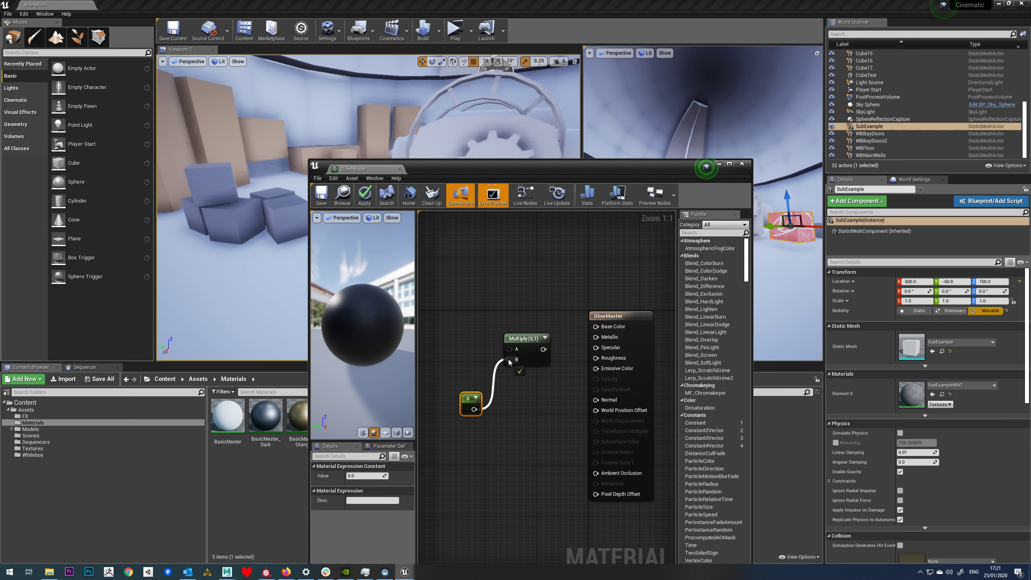
Add a Constant3Vector node and wire it into the A input of the Multiply node
{"action": "left_click", "coordinate": [444, 300]}
{"action": "left_click_drag", "start_coordinate": [474, 306], "coordinate": [510, 349]}
{"action": "right_click_drag", "start_coordinate": [507, 313], "coordinate": [584, 320]}
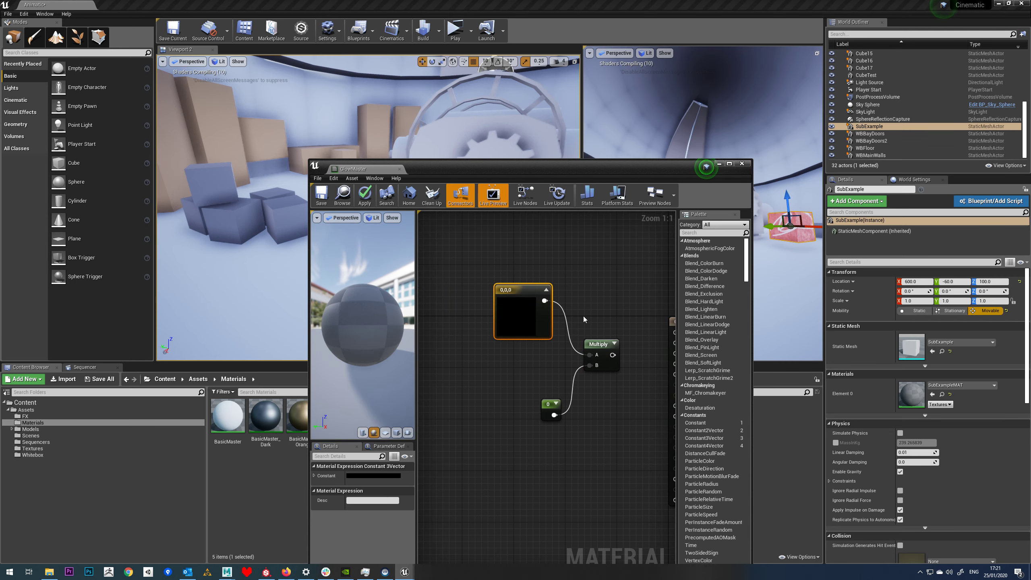
Convert the Constant3Vector and the scalar Constant node to parameters
{"action": "right_click", "coordinate": [514, 291]}
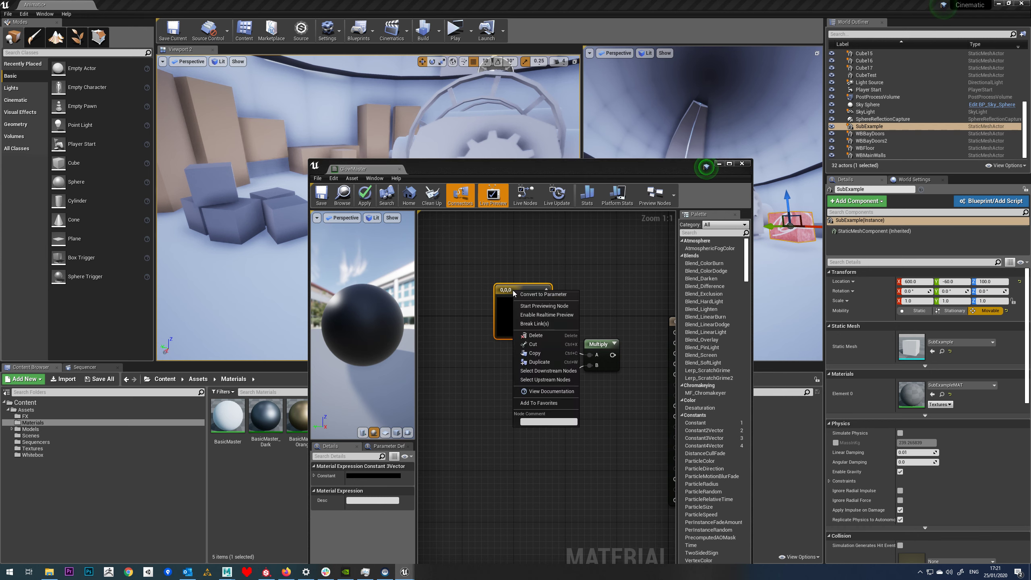
{"action": "left_click", "coordinate": [542, 295]}
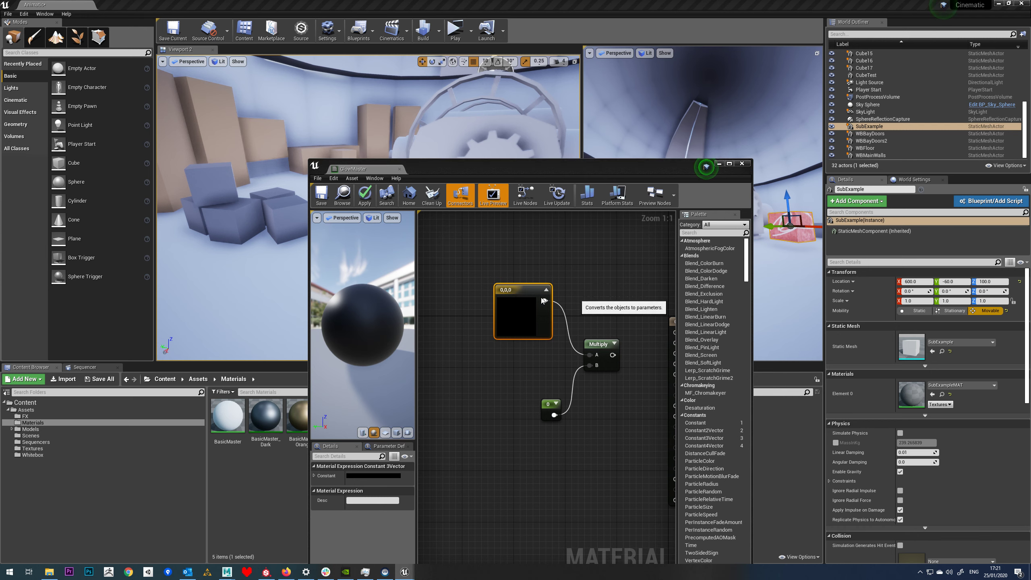
{"action": "right_click", "coordinate": [549, 402]}
{"action": "left_click", "coordinate": [576, 408]}
{"action": "right_click_drag", "start_coordinate": [539, 407], "coordinate": [512, 406]}
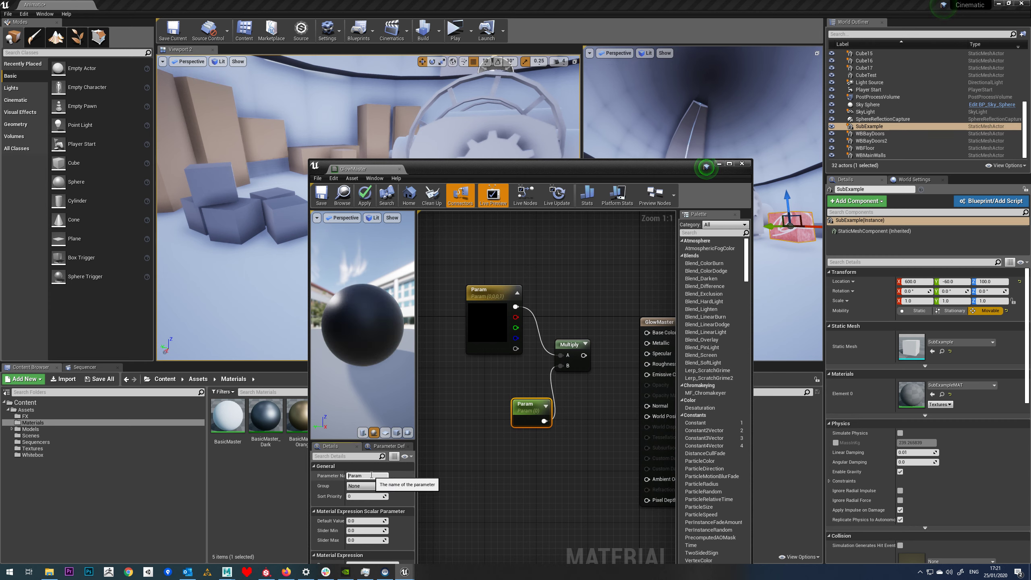
Name the scalar parameter feeding the Multiply node Strength
{"action": "left_click_drag", "start_coordinate": [371, 475], "coordinate": [316, 476]}
{"action": "type", "text": "St"}
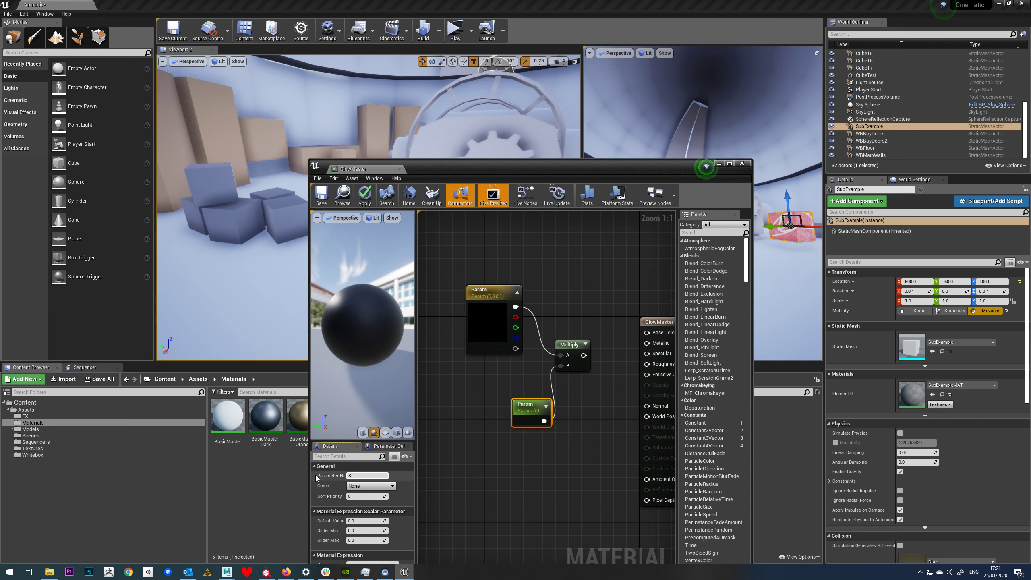
{"action": "type", "text": "rength"}
{"action": "key", "text": "Return"}
Name the vector parameter feeding the Multiply node Colour
{"action": "left_click", "coordinate": [491, 293]}
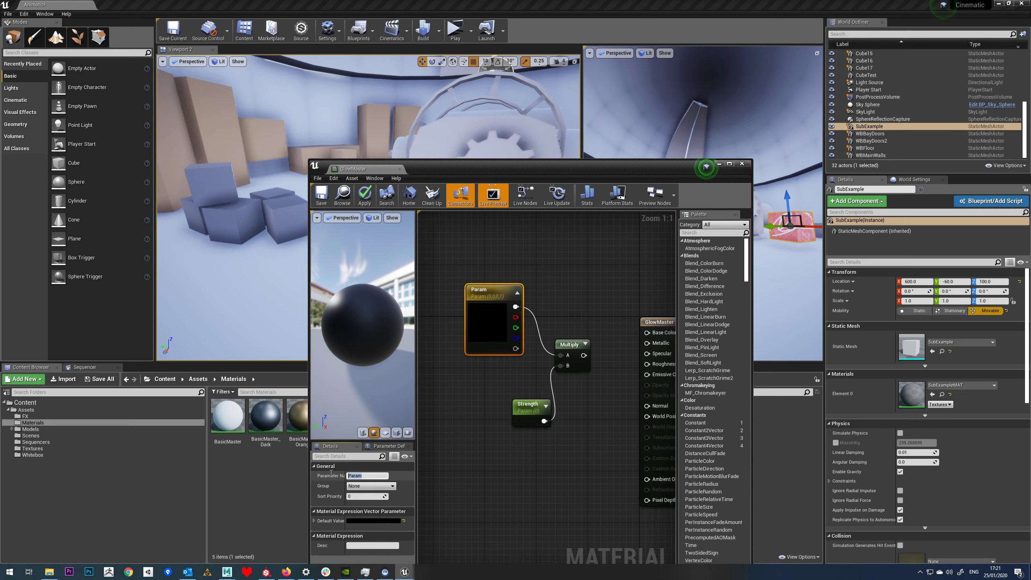
{"action": "type", "text": "colour"}
{"action": "key", "text": "Return"}
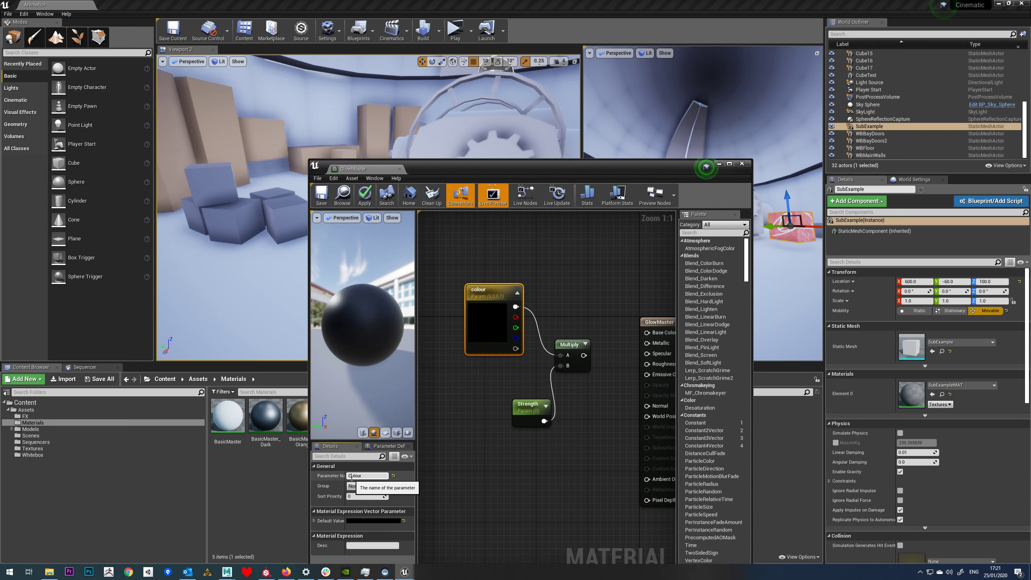
{"action": "key", "text": "Return"}
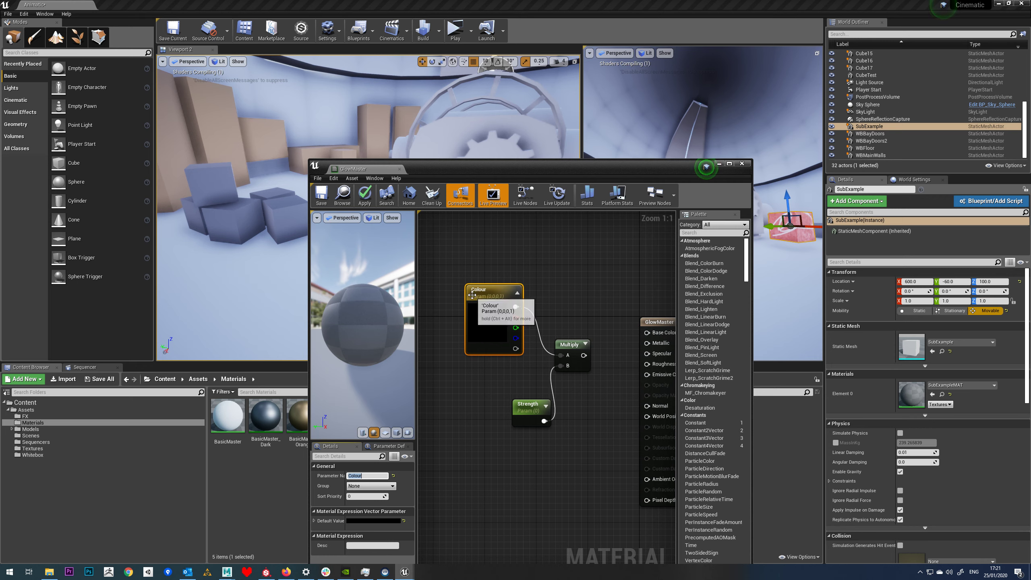
Prefix both parameter names with G, making them GColour and GStrength
{"action": "left_click", "coordinate": [352, 476]}
{"action": "left_click", "coordinate": [354, 476]}
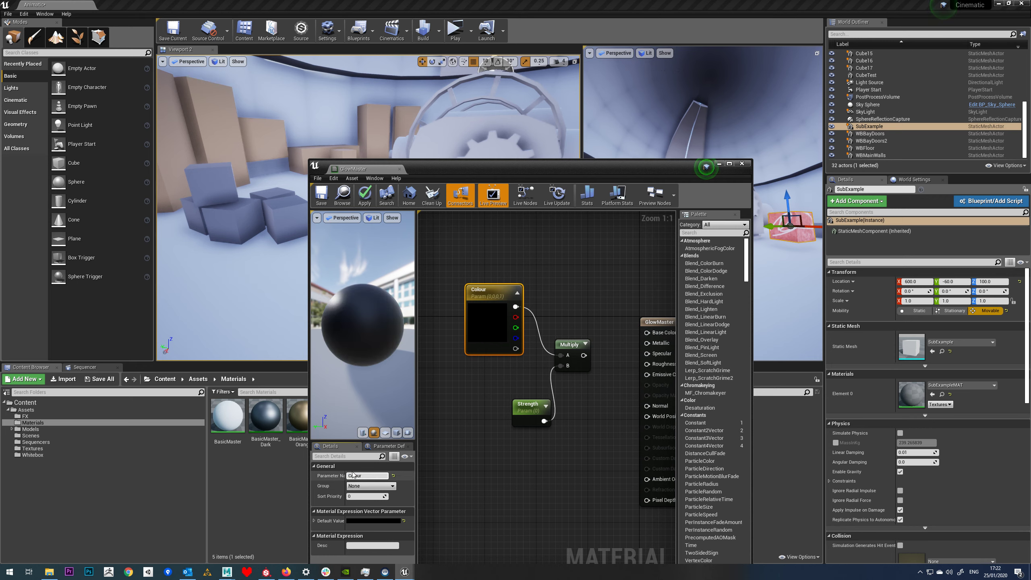
{"action": "type", "text": "G"}
{"action": "key", "text": "Return"}
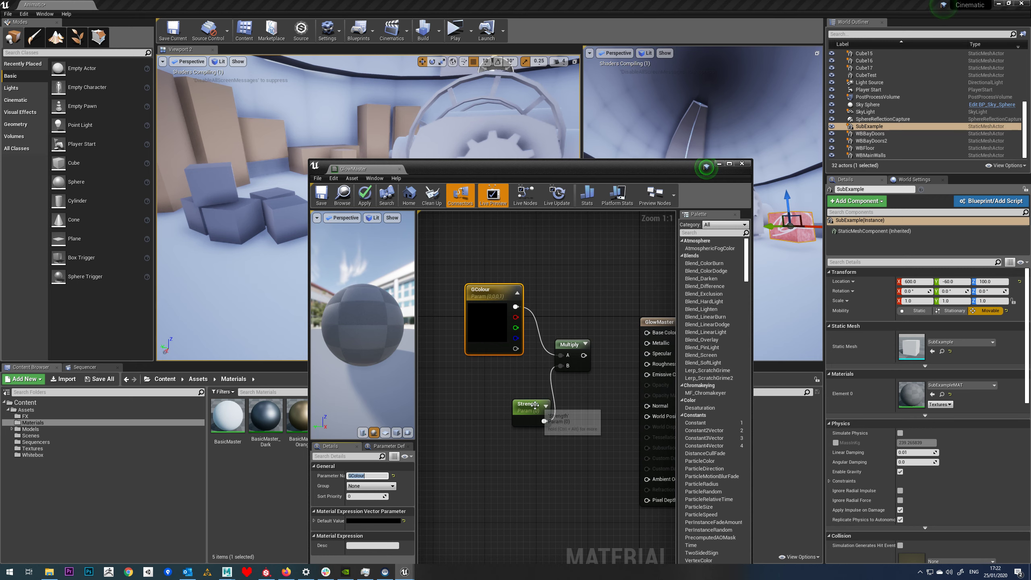
{"action": "left_click", "coordinate": [530, 405]}
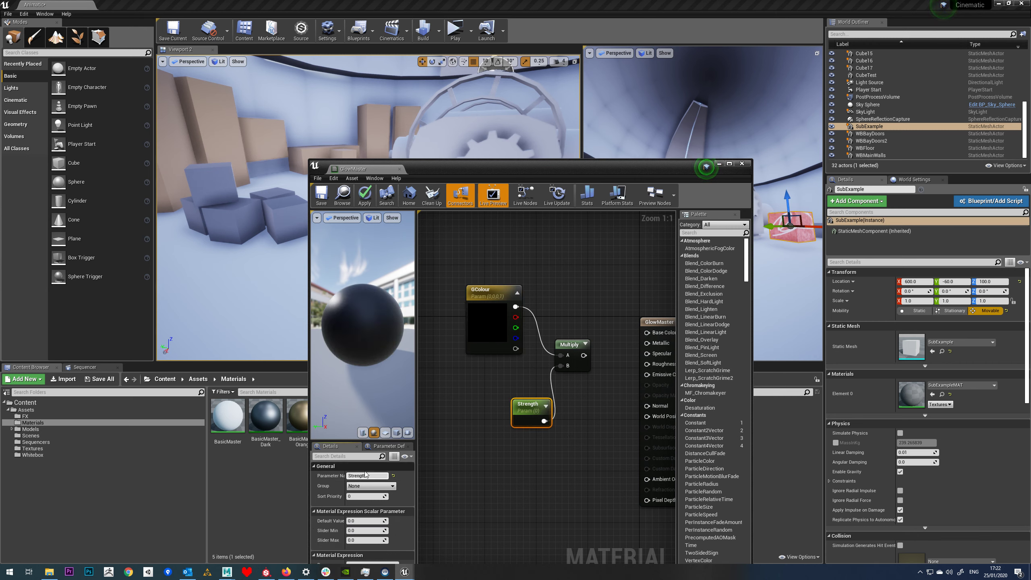
{"action": "key", "text": "Return"}
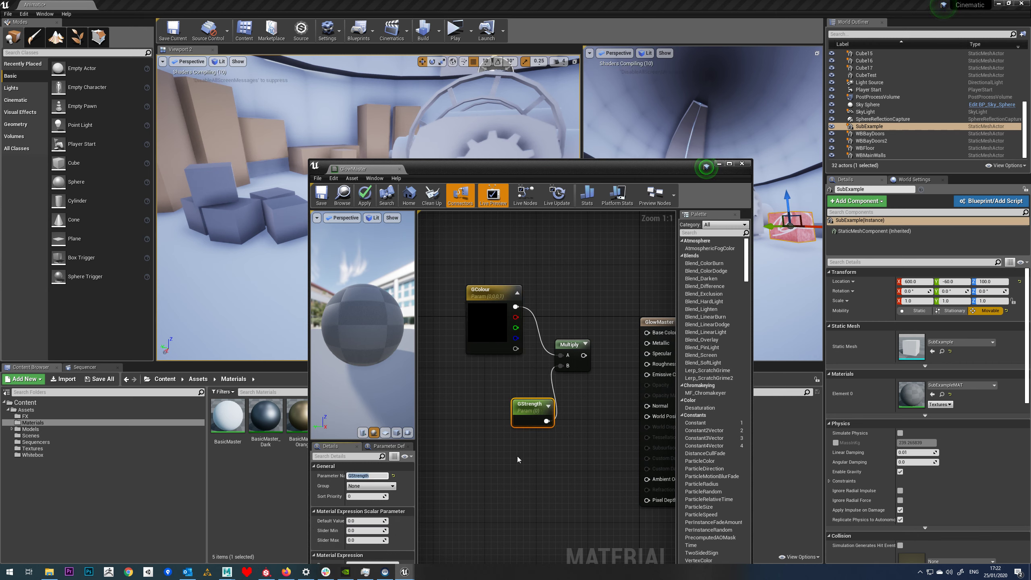
Place the GStrength node directly below GColour and connect the Multiply output to Emissive Color
{"action": "left_click_drag", "start_coordinate": [540, 410], "coordinate": [507, 380]}
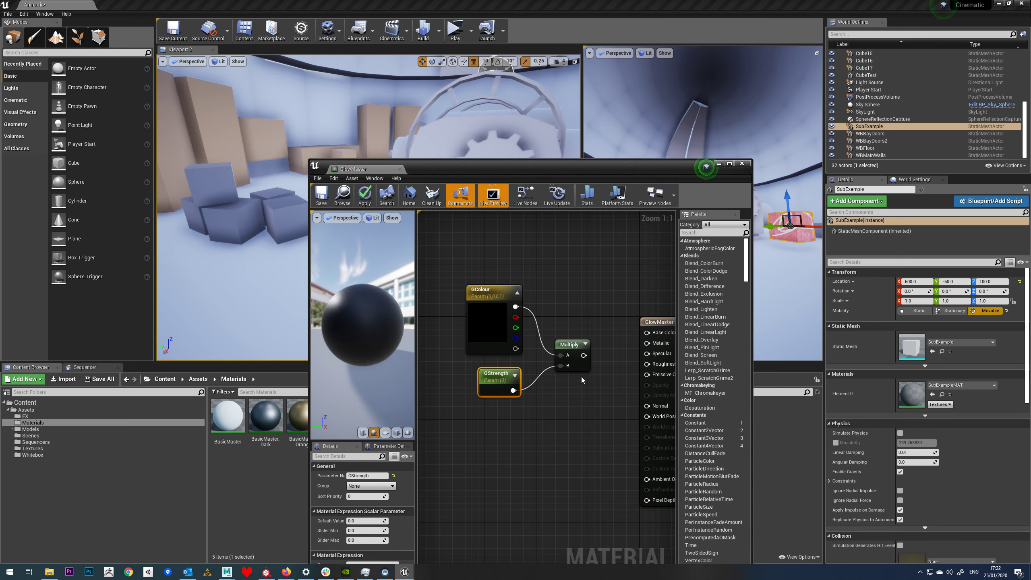
{"action": "left_click_drag", "start_coordinate": [584, 355], "coordinate": [646, 376]}
Set the GColour default to a bright orange-red, hex sRGB FF3700FF
{"action": "left_click", "coordinate": [487, 325]}
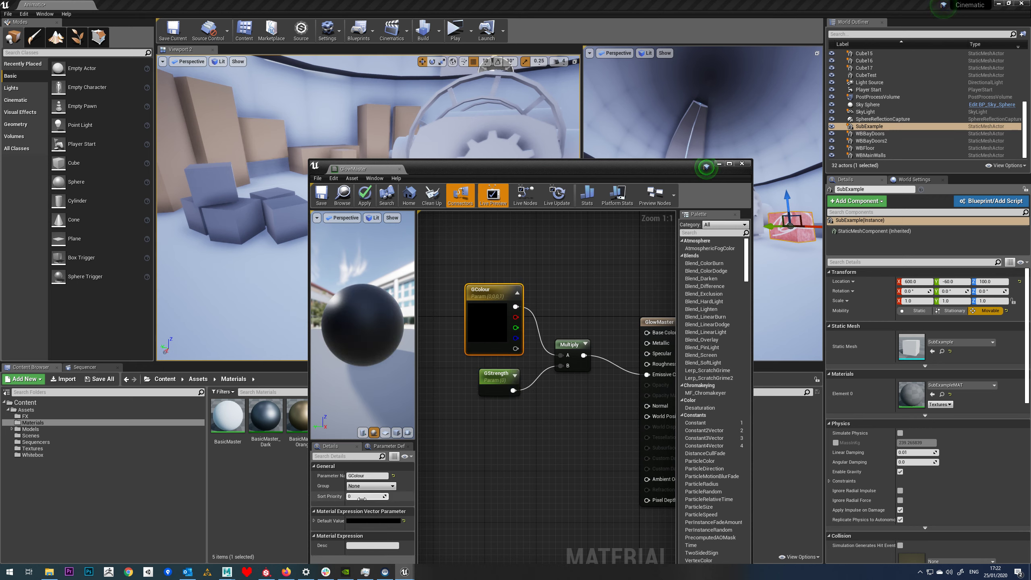
{"action": "double_click", "coordinate": [487, 325]}
{"action": "left_click_drag", "start_coordinate": [433, 425], "coordinate": [482, 375]}
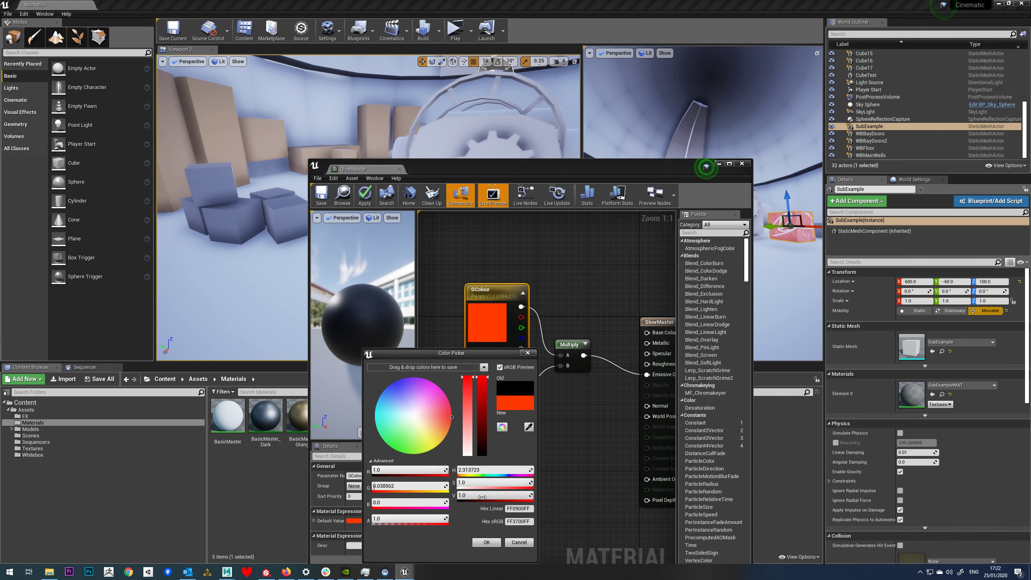
{"action": "left_click", "coordinate": [486, 543]}
Set the GStrength default value to 1, then save GlowMaster and close its editor
{"action": "left_click", "coordinate": [497, 377]}
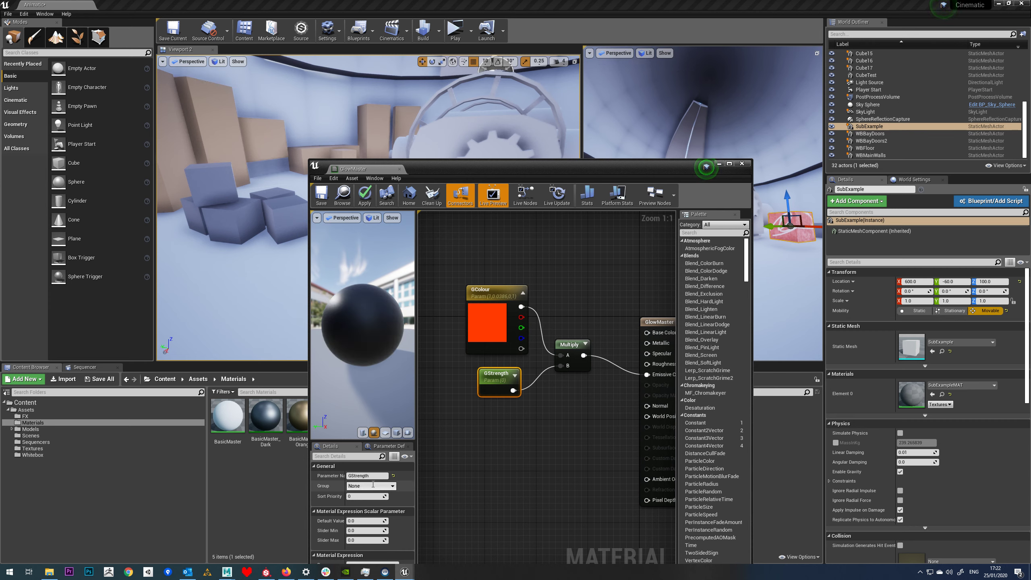
{"action": "left_click", "coordinate": [365, 521]}
{"action": "type", "text": "1"}
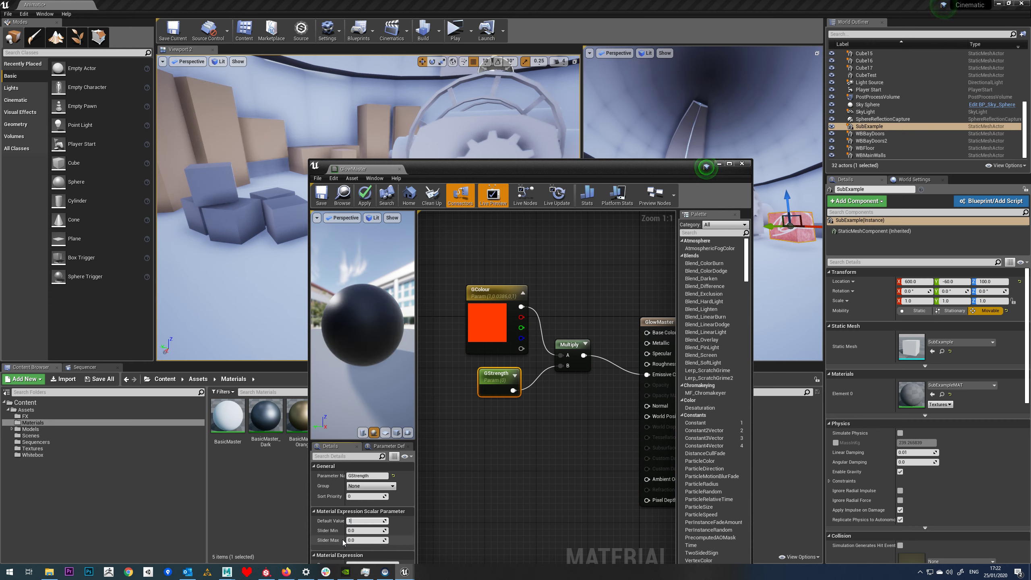
{"action": "key", "text": "Return"}
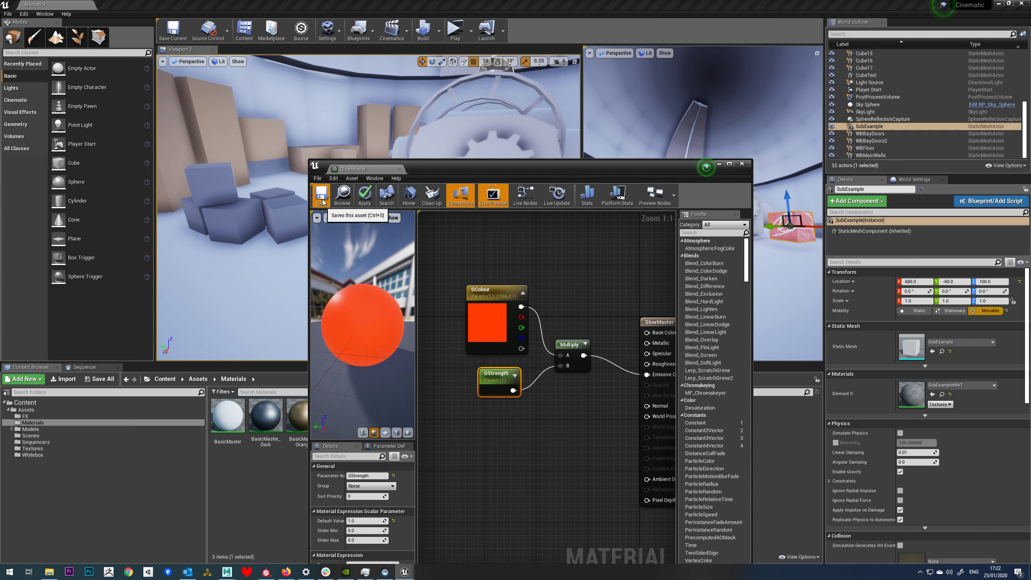
{"action": "left_click", "coordinate": [322, 197]}
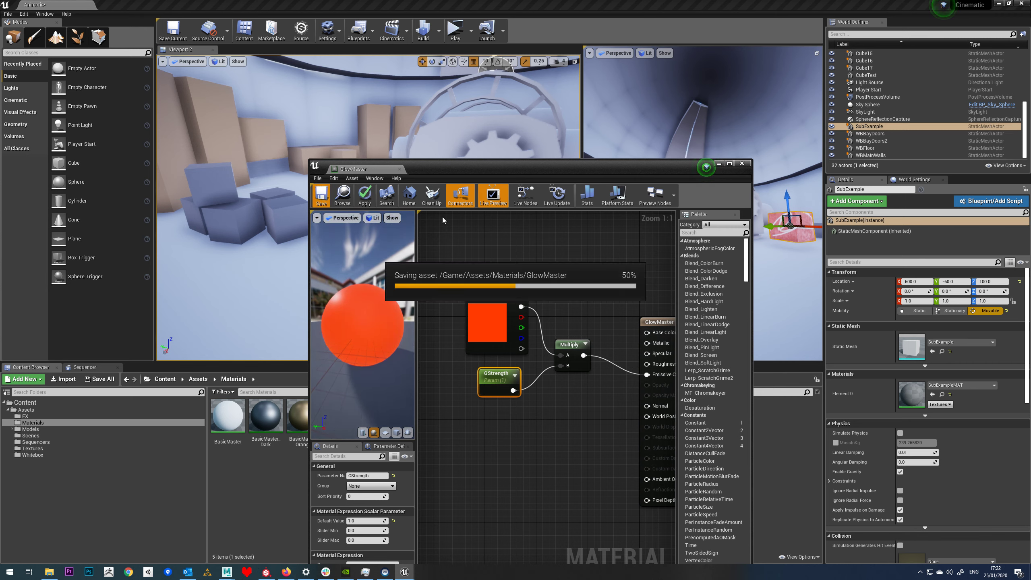
{"action": "left_click", "coordinate": [741, 163]}
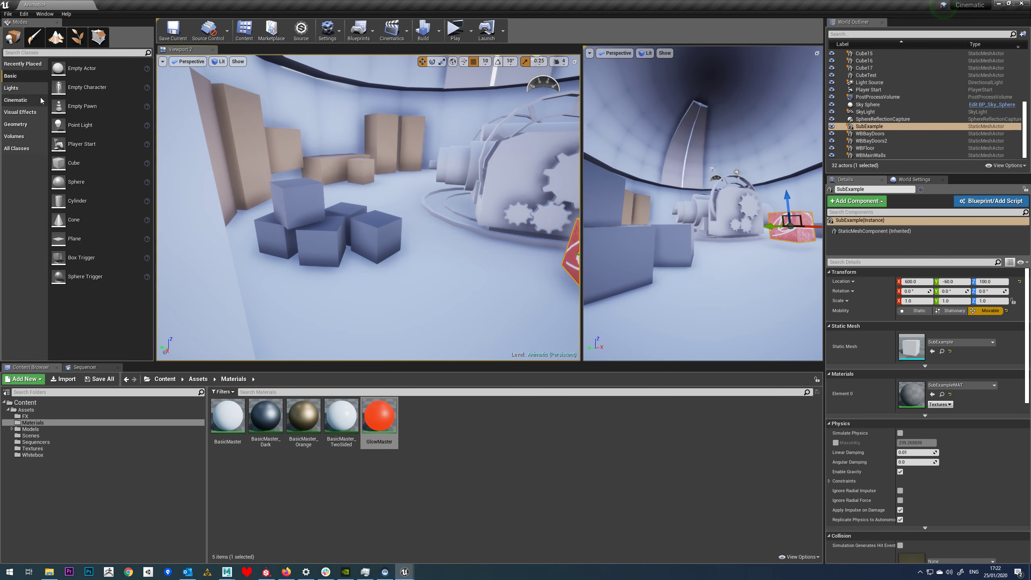
Place a basic sphere on the floor between the stacked cubes and the gear machine
{"action": "left_click_drag", "start_coordinate": [77, 68], "coordinate": [433, 232]}
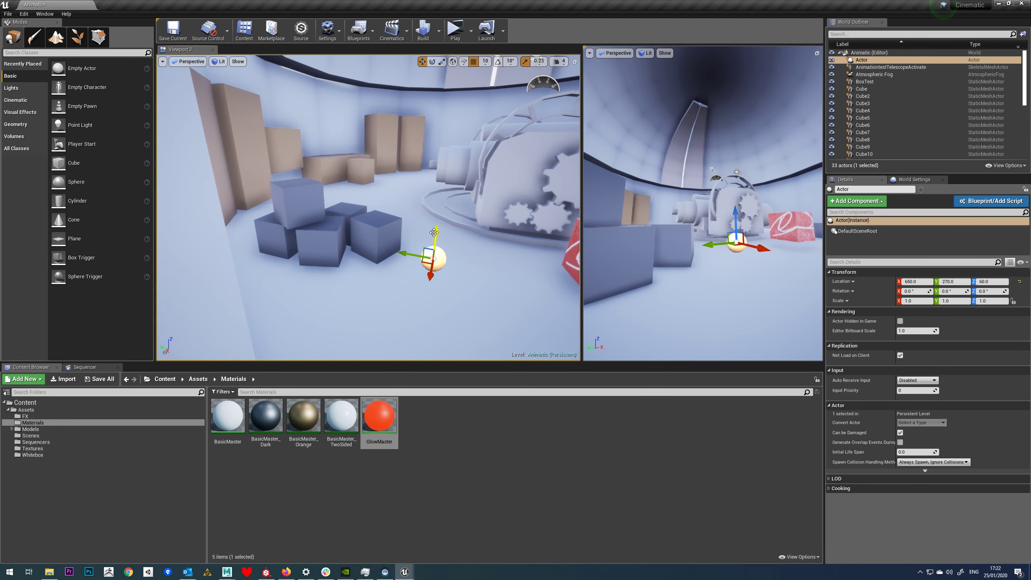
{"action": "key", "text": "Delete"}
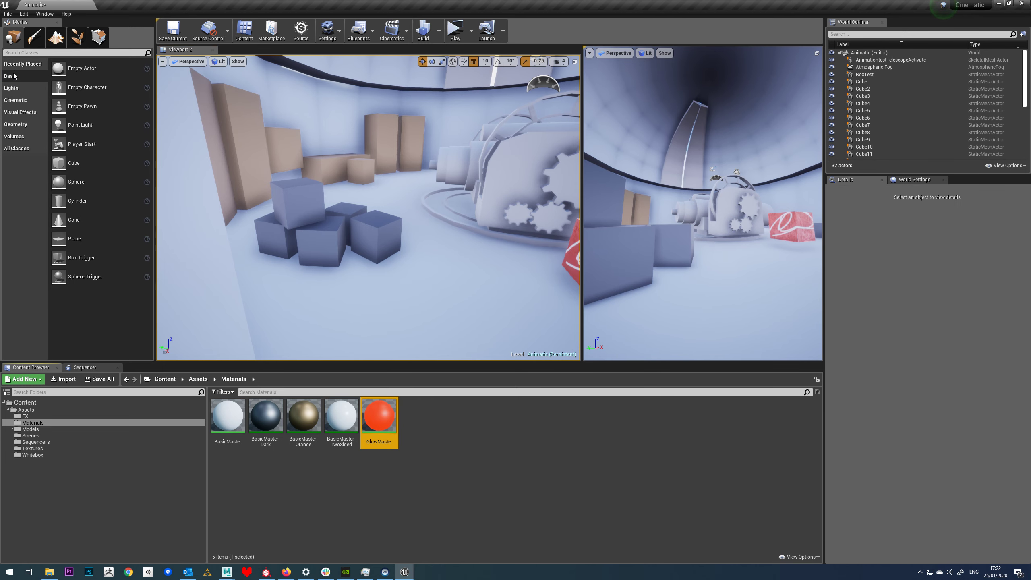
{"action": "left_click_drag", "start_coordinate": [96, 183], "coordinate": [447, 227]}
Create a material instance of GlowMaster with the default name GlowMaster_Inst and apply it to the sphere
{"action": "right_click", "coordinate": [381, 418]}
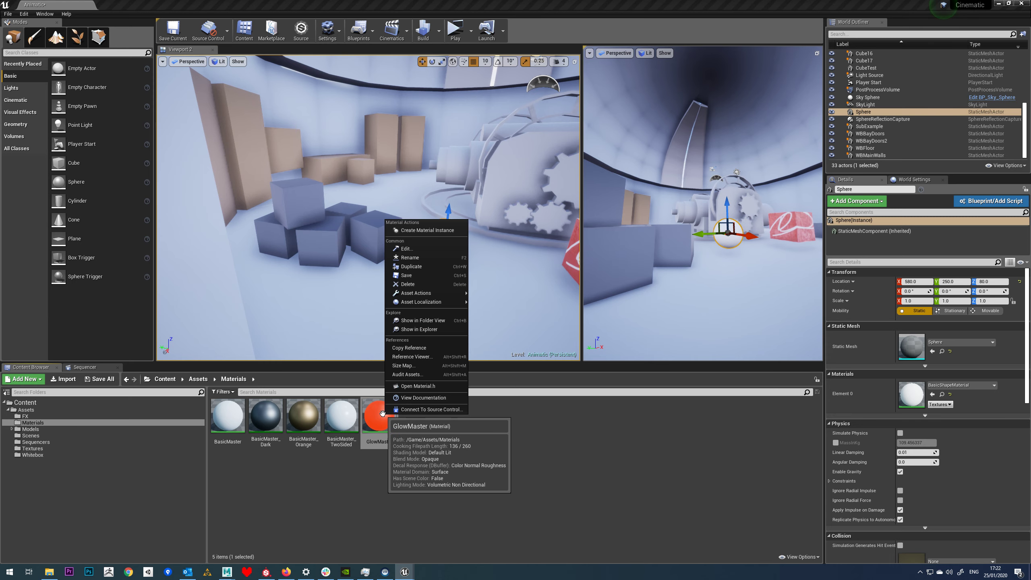
{"action": "left_click", "coordinate": [429, 233]}
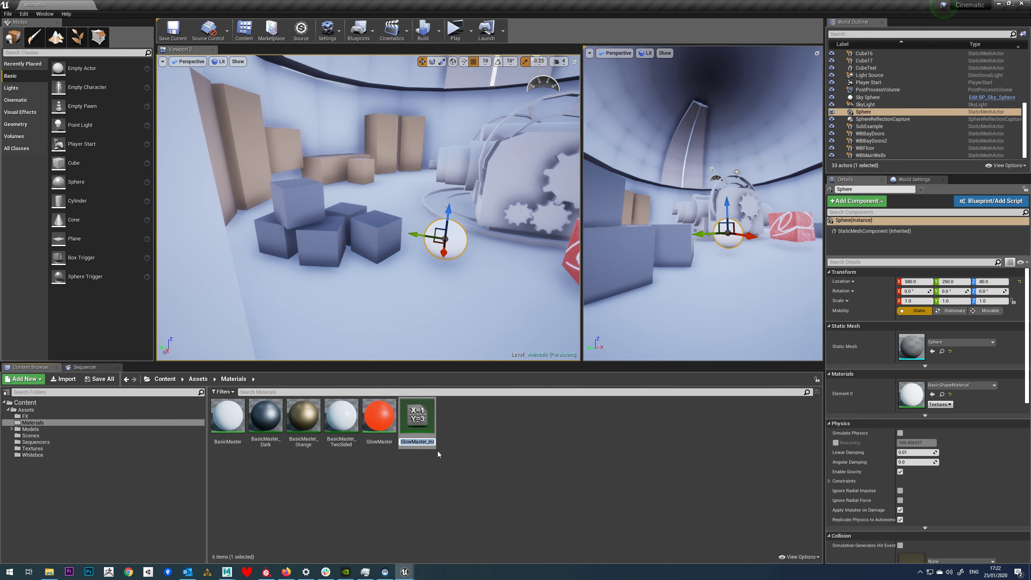
{"action": "left_click_drag", "start_coordinate": [420, 418], "coordinate": [447, 240]}
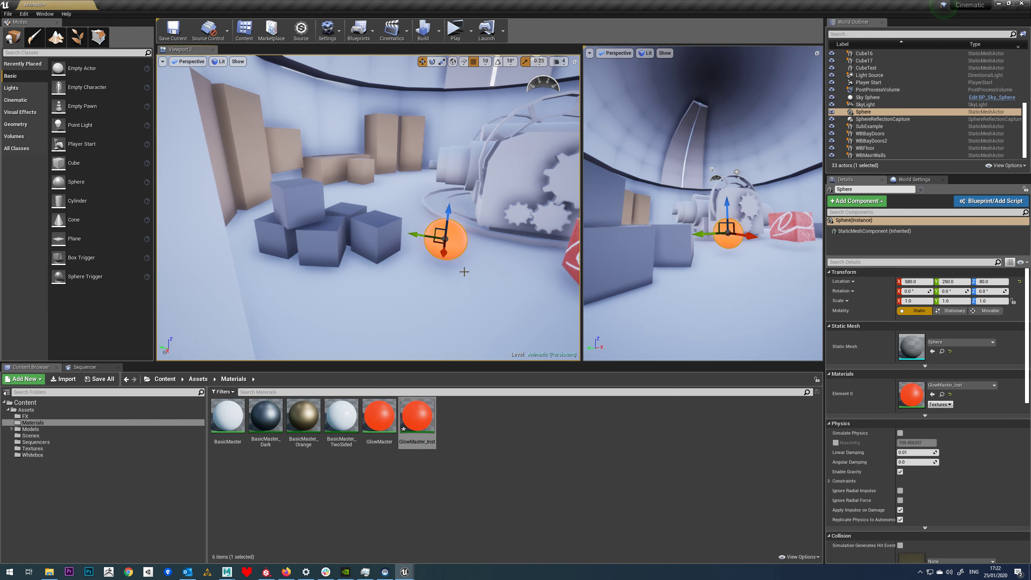
{"action": "scroll", "coordinate": [430, 273], "scroll_direction": "up", "scroll_amount": 6}
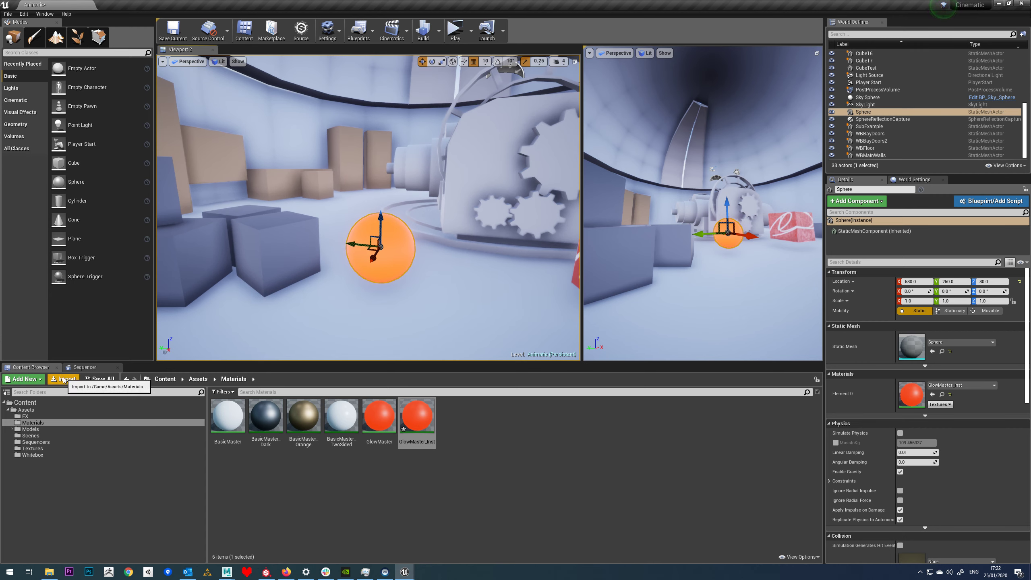
Open the SequencerAnimatic level sequence from the Sequencers folder
{"action": "left_click", "coordinate": [36, 442]}
{"action": "left_click", "coordinate": [221, 419]}
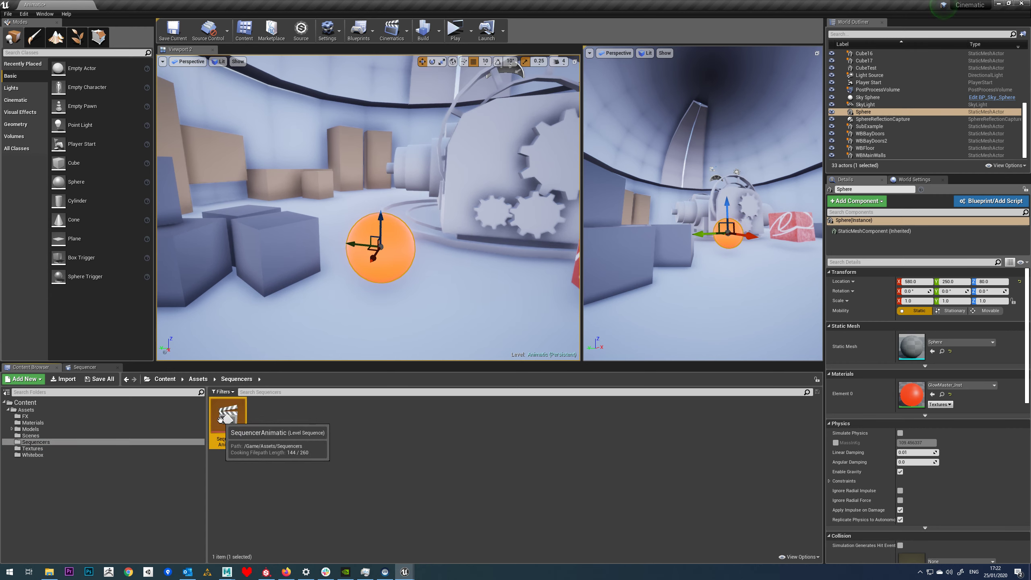
{"action": "double_click", "coordinate": [227, 420]}
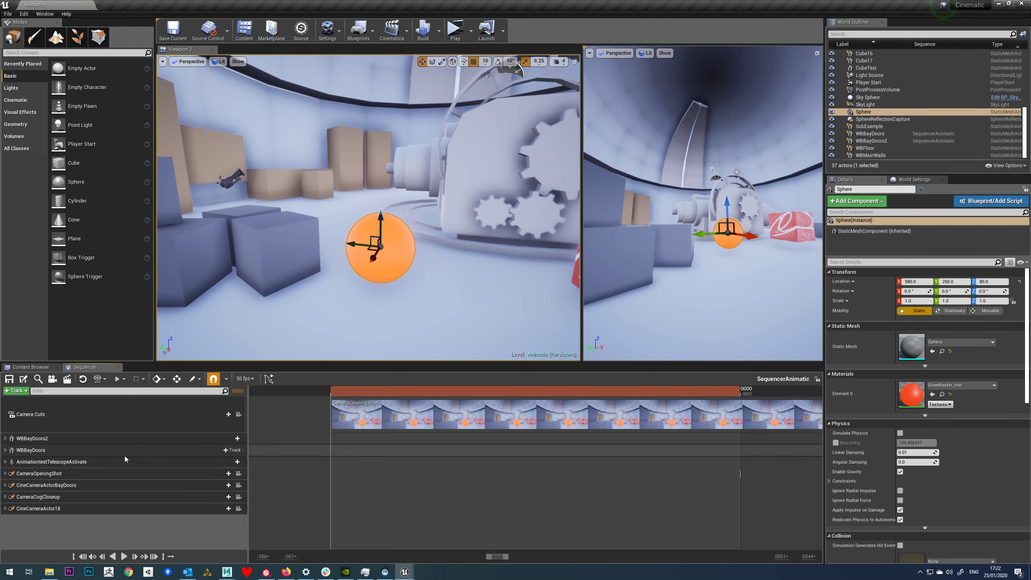
{"action": "middle_click_drag", "start_coordinate": [341, 244], "coordinate": [382, 277]}
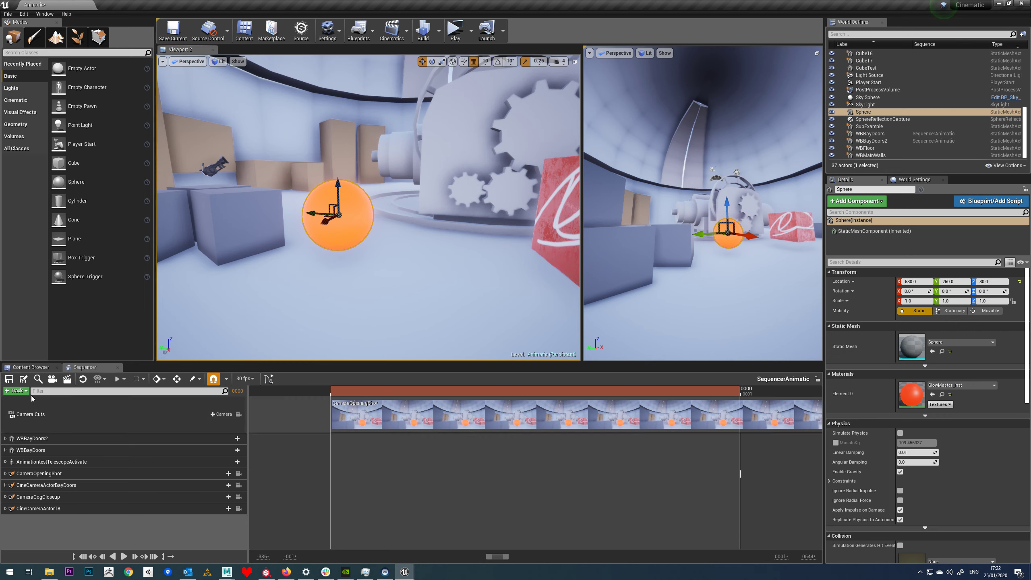
Add the selected Sphere actor to the SequencerAnimatic sequence as a possessed actor
{"action": "left_click", "coordinate": [16, 391]}
{"action": "mouse_move", "coordinate": [41, 399]}
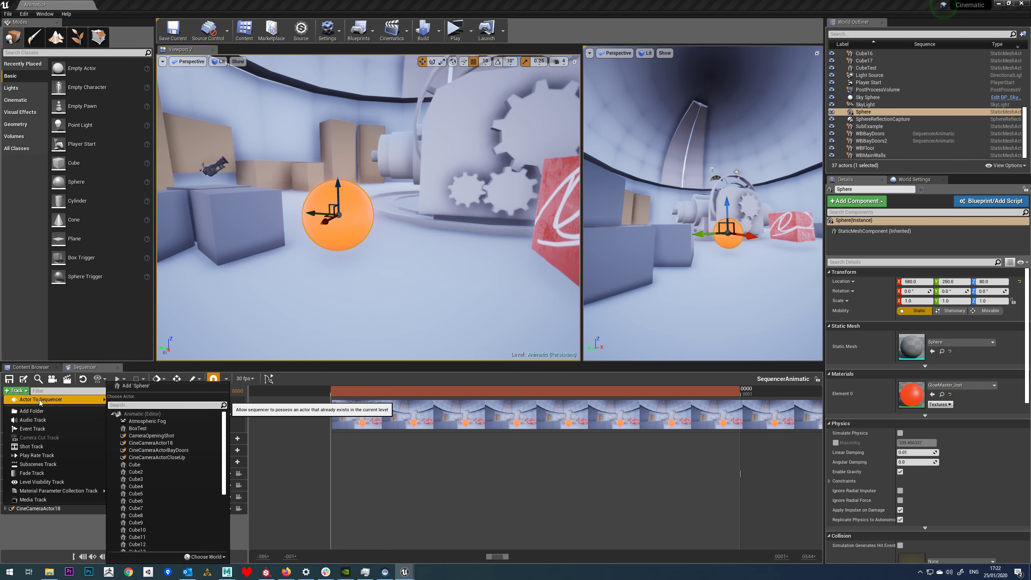
{"action": "left_click", "coordinate": [131, 387]}
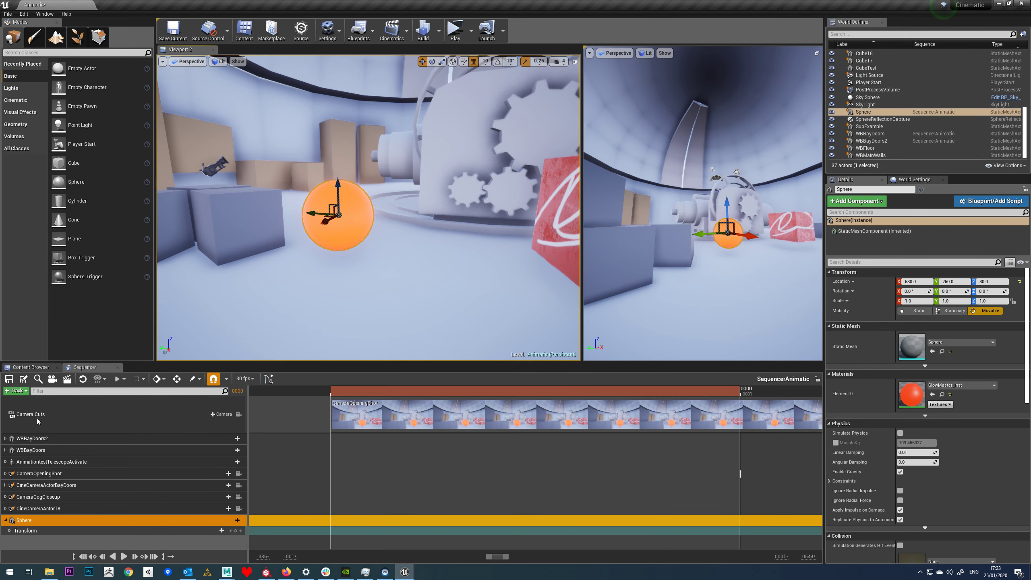
{"action": "left_click", "coordinate": [16, 391]}
{"action": "mouse_move", "coordinate": [81, 399]}
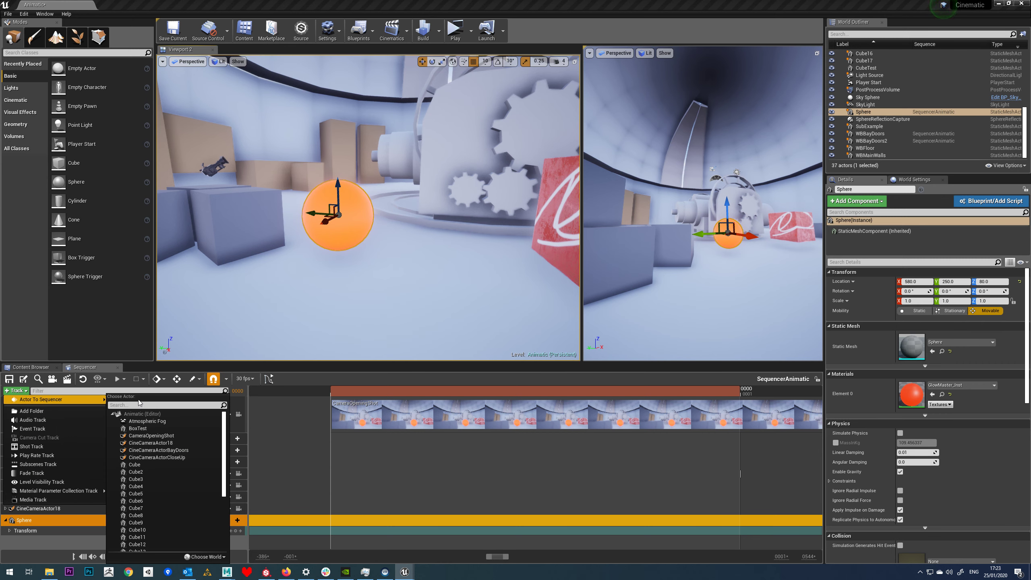
{"action": "scroll", "coordinate": [156, 453], "scroll_direction": "down", "scroll_amount": 4}
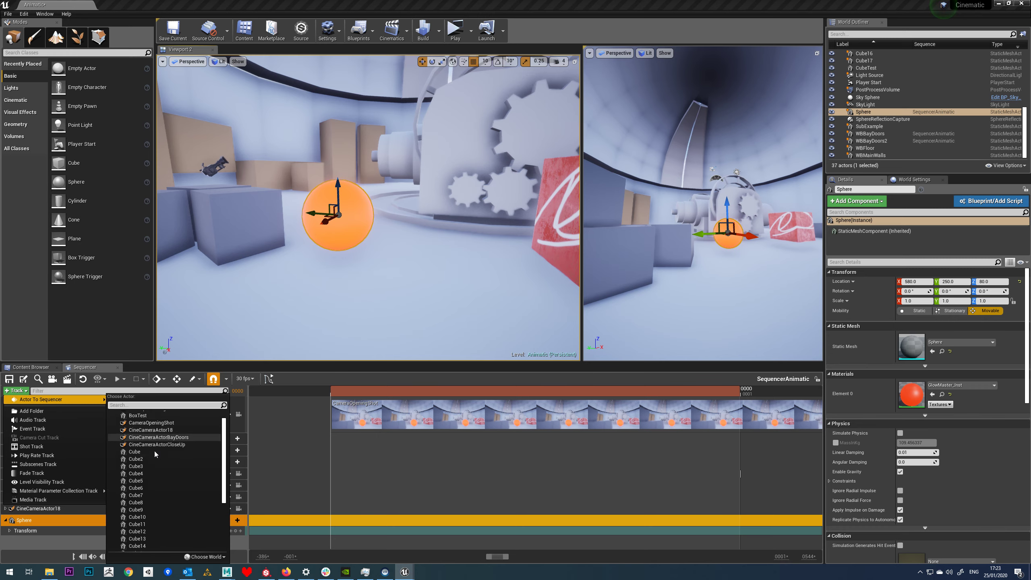
{"action": "scroll", "coordinate": [155, 452], "scroll_direction": "up", "scroll_amount": 4}
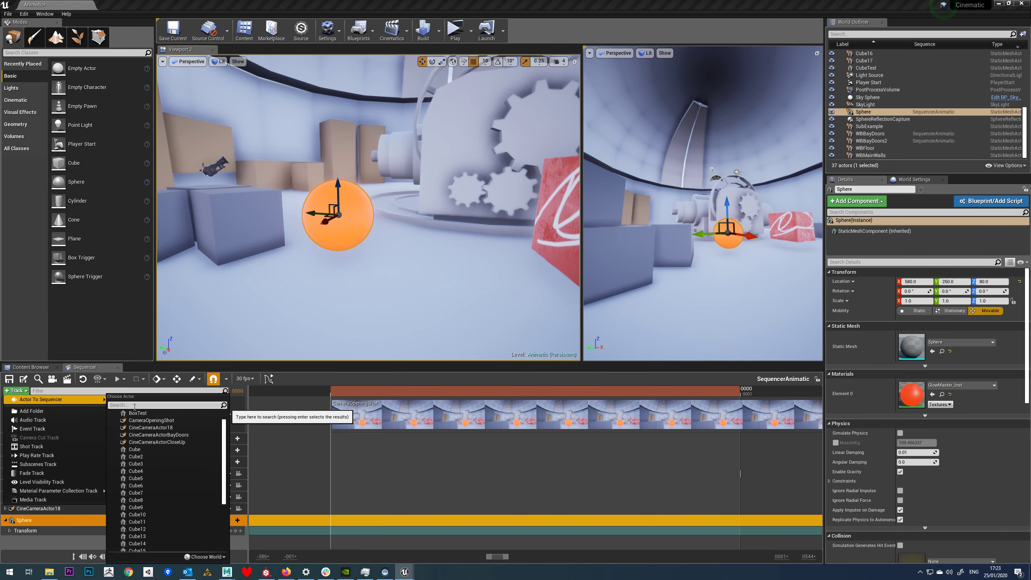
{"action": "left_click", "coordinate": [40, 529]}
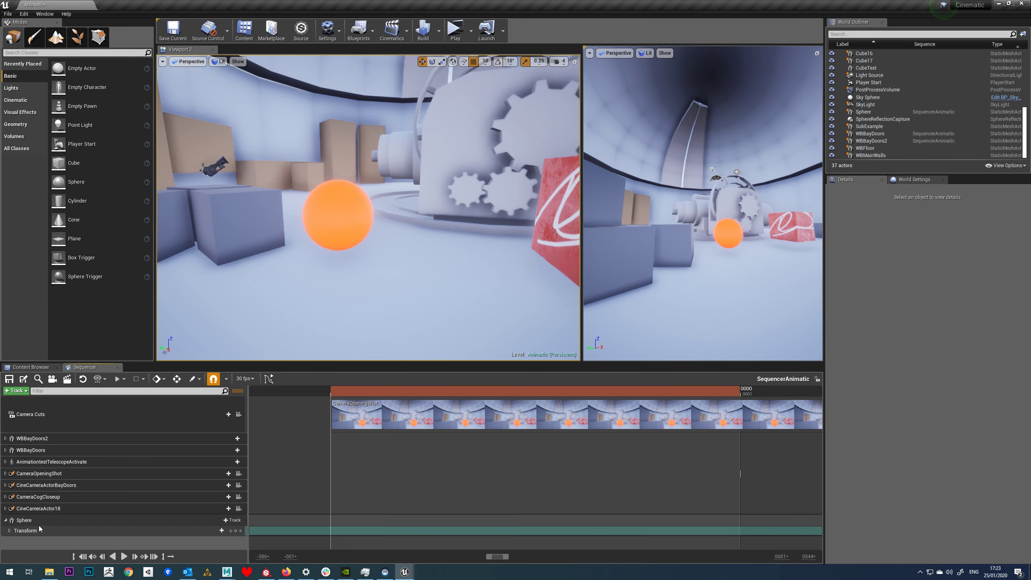
Add the sphere's StaticMeshComponent0 as a component track under Sphere in the sequence
{"action": "left_click", "coordinate": [39, 521]}
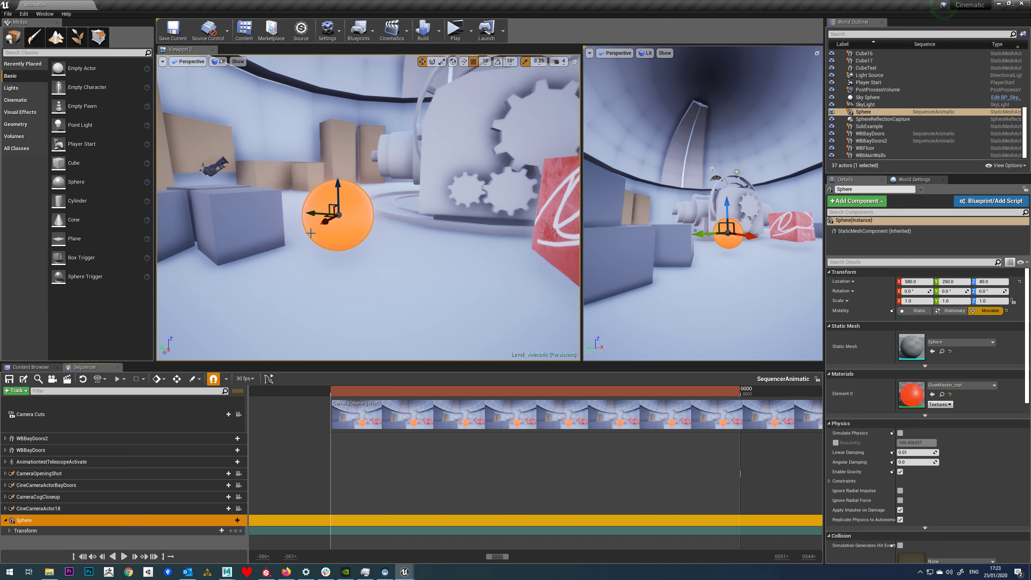
{"action": "left_click", "coordinate": [227, 522]}
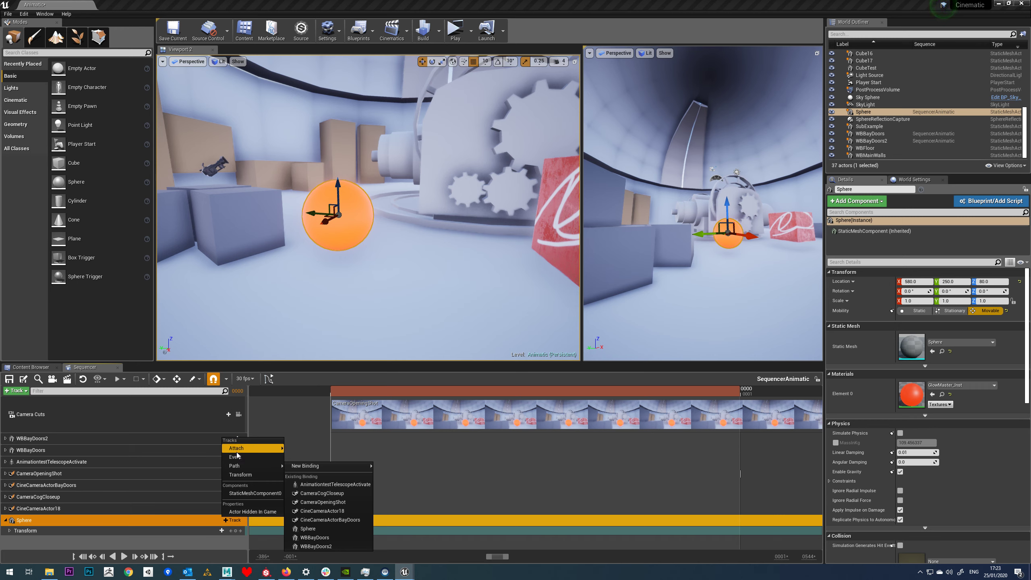
{"action": "left_click", "coordinate": [258, 493]}
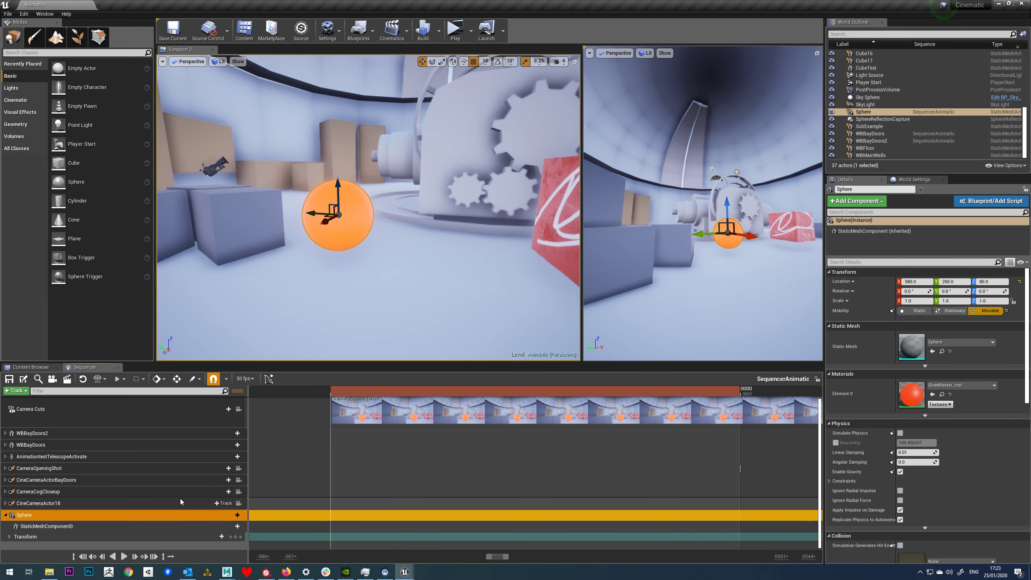
Add a material track for Element 0 under the sphere's StaticMeshComponent0 and select it
{"action": "left_click", "coordinate": [58, 529]}
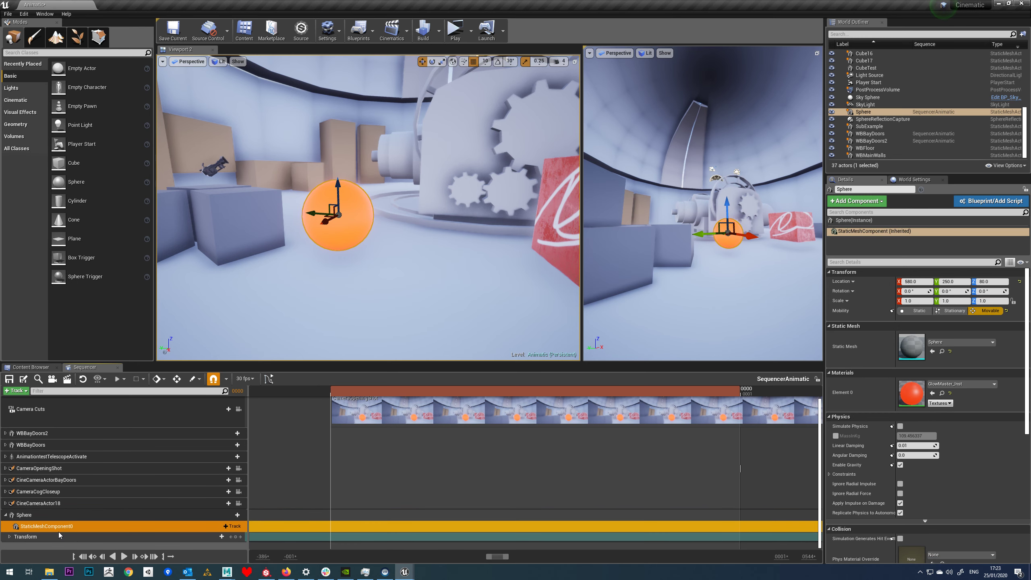
{"action": "left_click", "coordinate": [230, 527]}
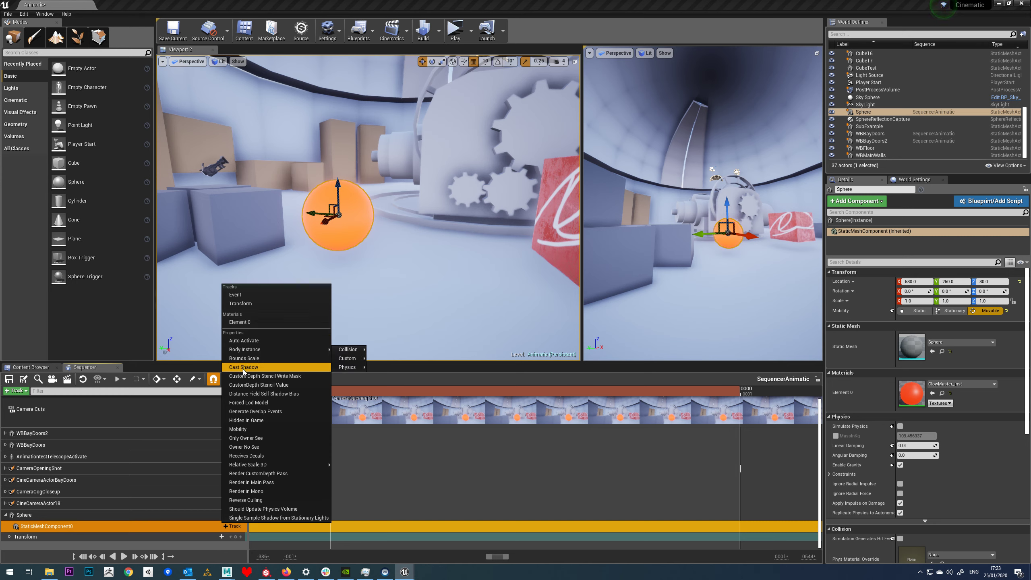
{"action": "left_click", "coordinate": [243, 323]}
{"action": "left_click", "coordinate": [45, 530]}
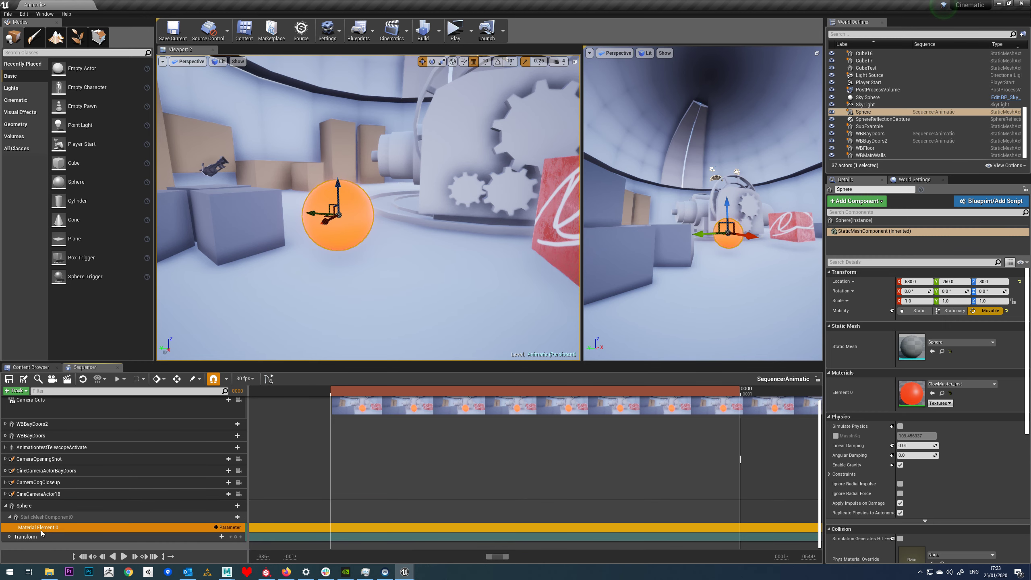
Add the GStrength parameter to the Material Element 0 track and set its key at frame 0 to 0
{"action": "left_click", "coordinate": [224, 528]}
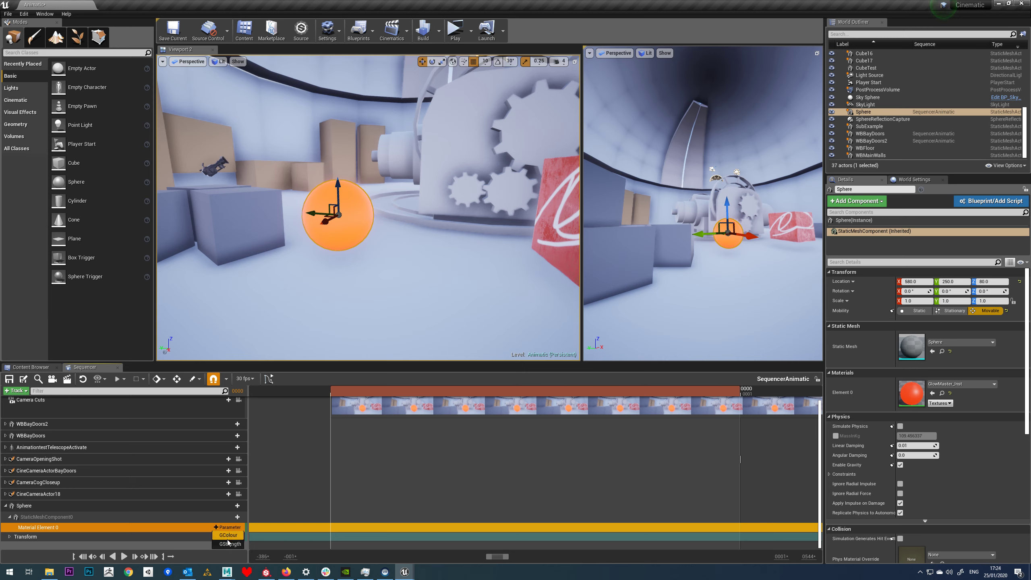
{"action": "left_click", "coordinate": [226, 544]}
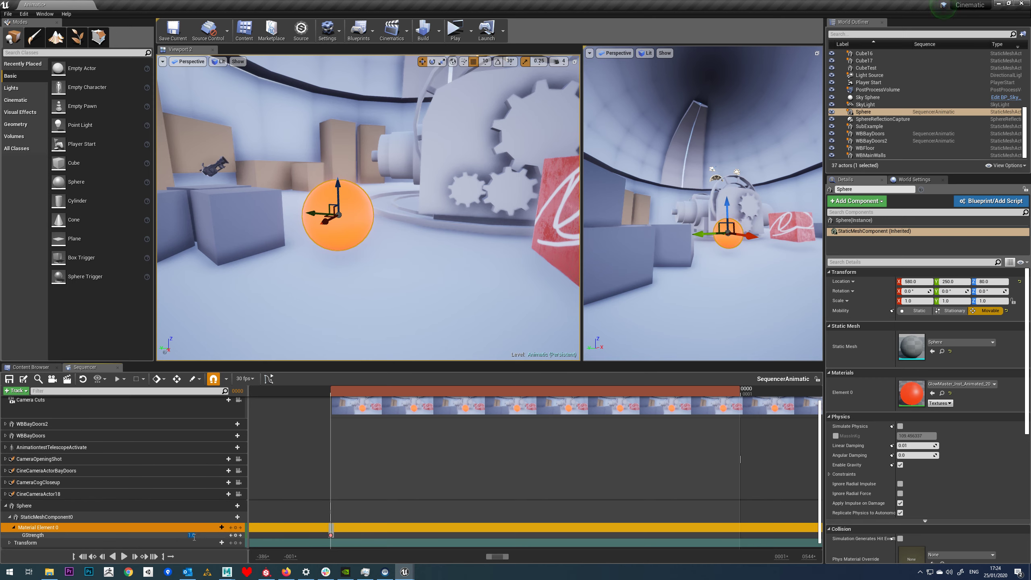
{"action": "type", "text": "0"}
{"action": "key", "text": "Return"}
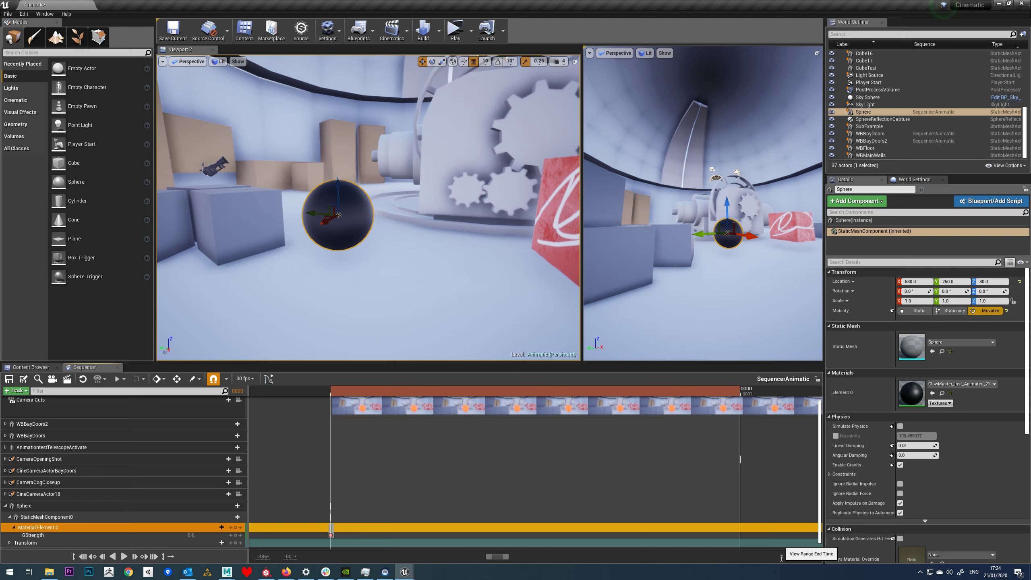
Extend the end of the Material Element 0 section to the end of the camera cuts
{"action": "key", "text": "Return"}
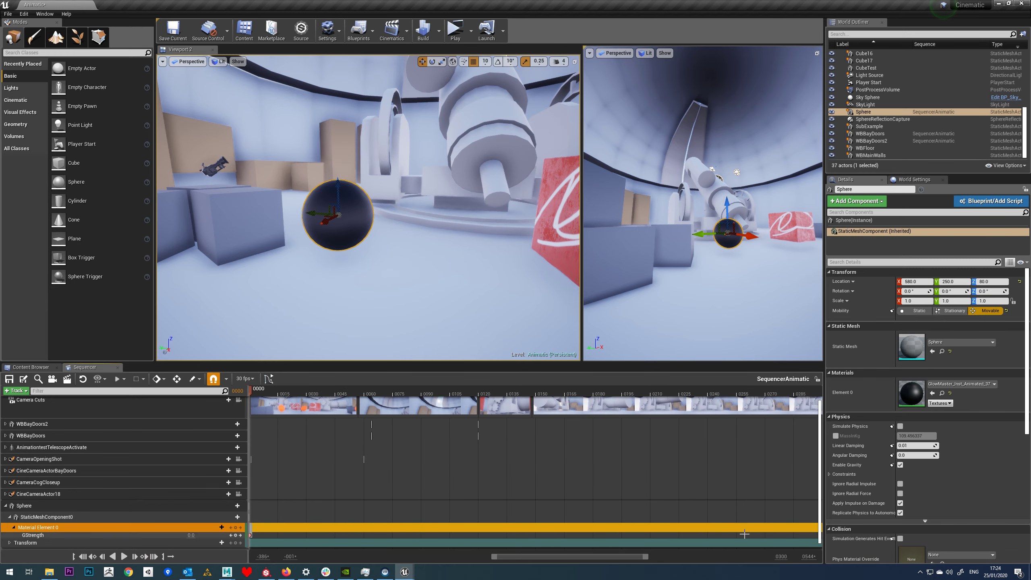
{"action": "left_click_drag", "start_coordinate": [508, 558], "coordinate": [472, 557]}
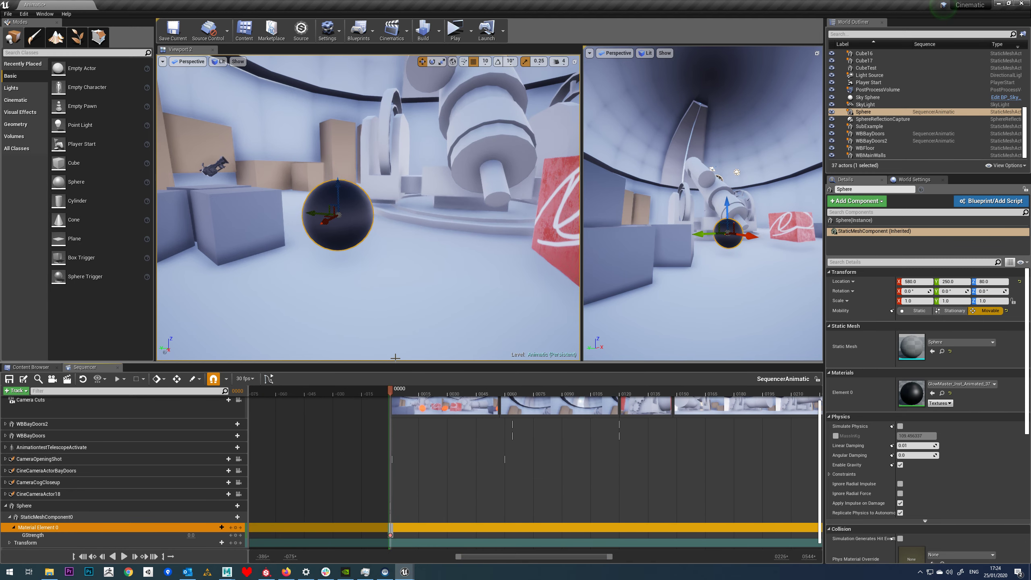
{"action": "left_click_drag", "start_coordinate": [386, 390], "coordinate": [407, 393]}
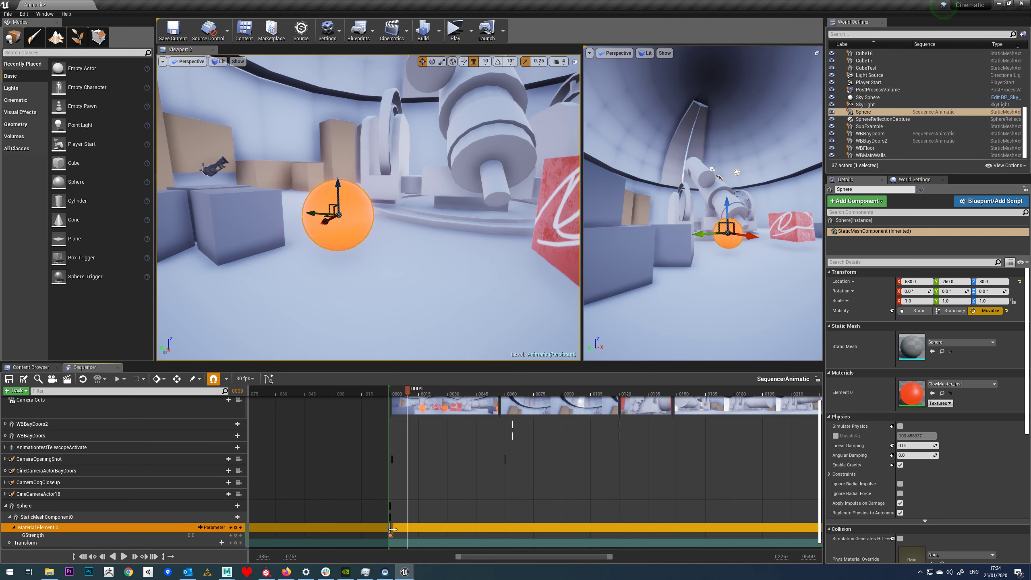
{"action": "left_click_drag", "start_coordinate": [393, 529], "coordinate": [398, 529]}
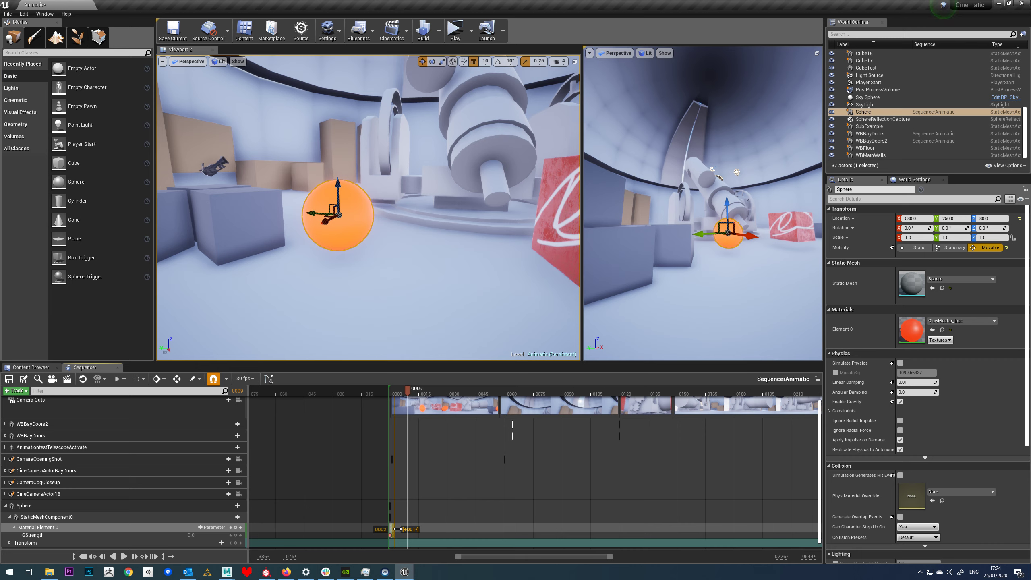
{"action": "left_click_drag", "start_coordinate": [398, 529], "coordinate": [400, 530]}
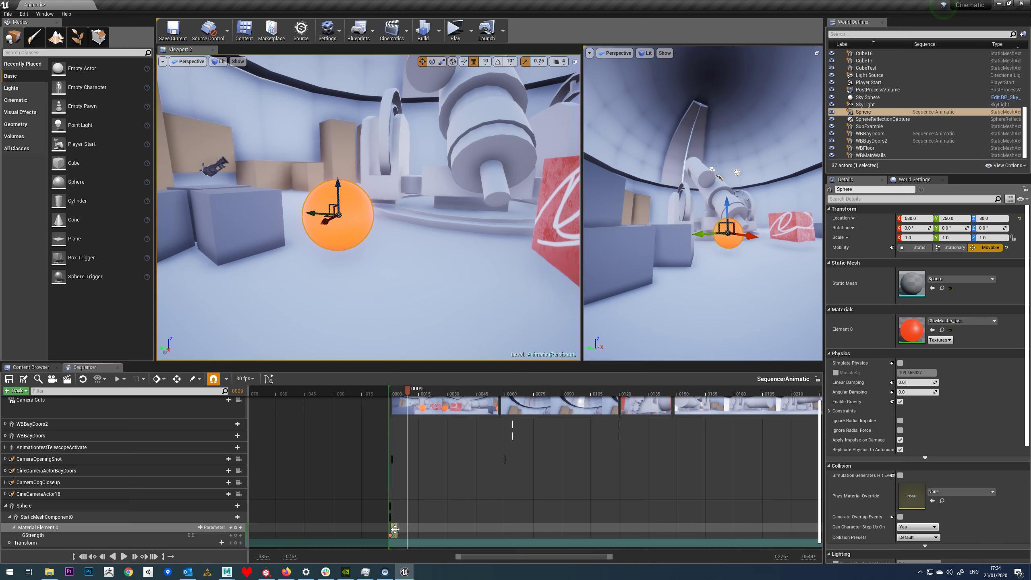
{"action": "left_click_drag", "start_coordinate": [398, 529], "coordinate": [786, 530]}
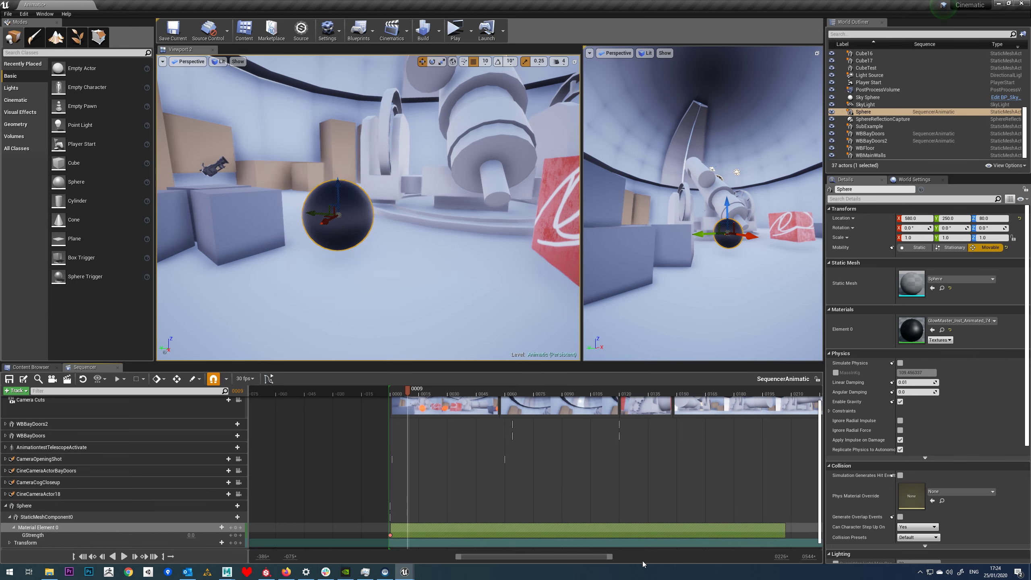
{"action": "left_click_drag", "start_coordinate": [610, 559], "coordinate": [806, 529]}
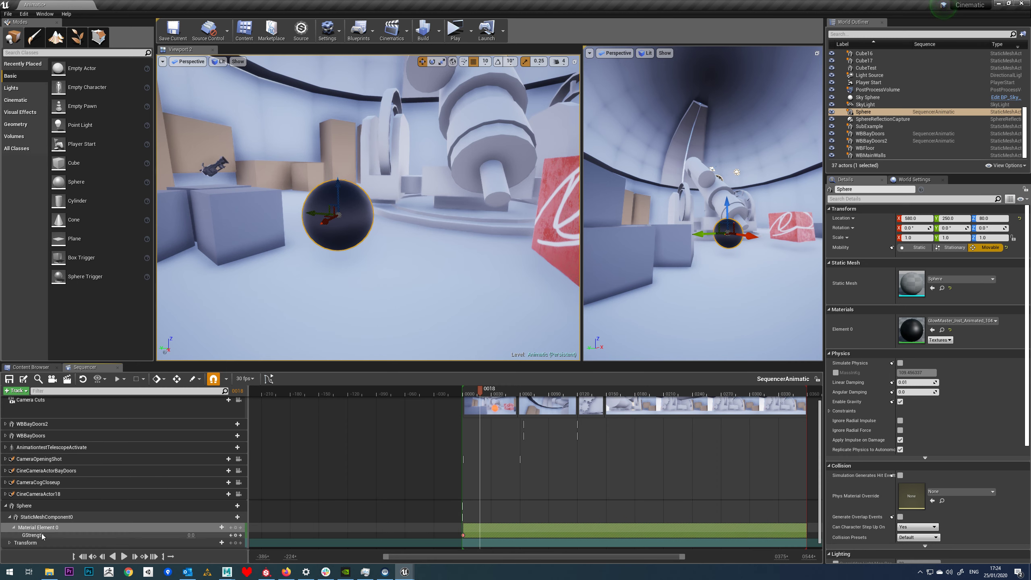
Scrub the opening frames and extend the start of the Material Element 0 section to slightly before frame 0
{"action": "left_click_drag", "start_coordinate": [480, 391], "coordinate": [465, 400]}
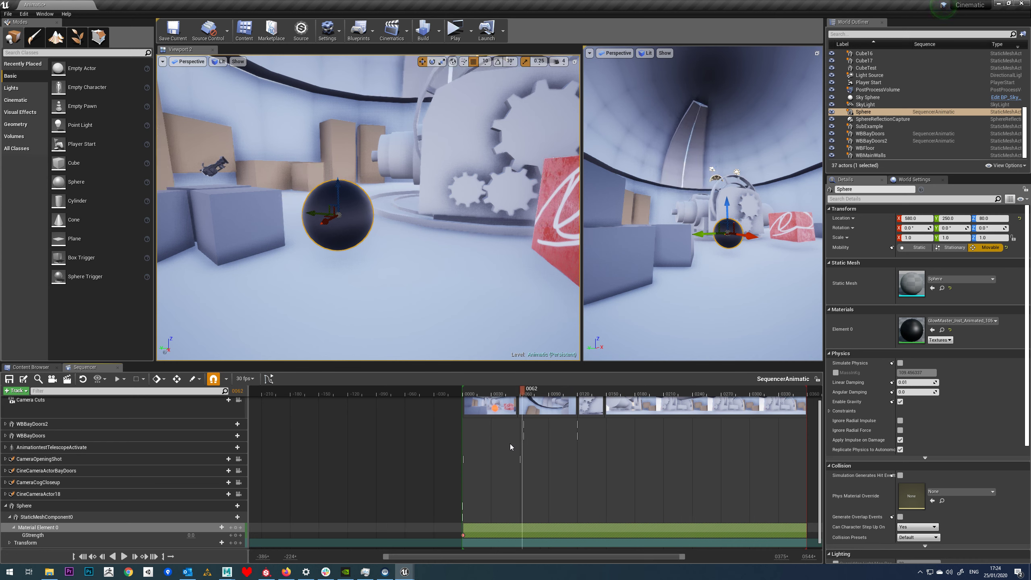
{"action": "left_click_drag", "start_coordinate": [510, 443], "coordinate": [469, 484]}
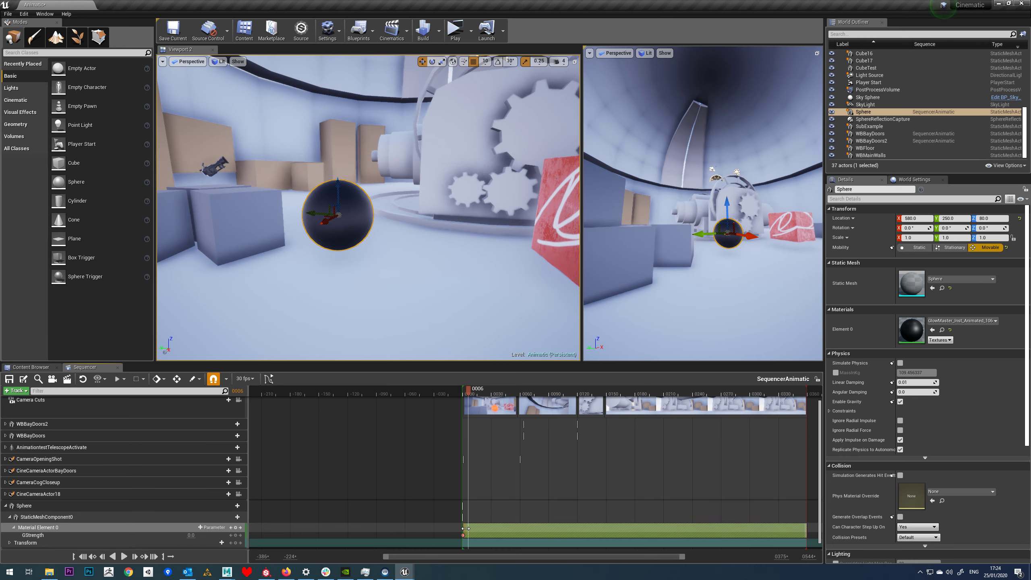
{"action": "left_click_drag", "start_coordinate": [463, 529], "coordinate": [452, 528]}
{"action": "left_click", "coordinate": [460, 404]}
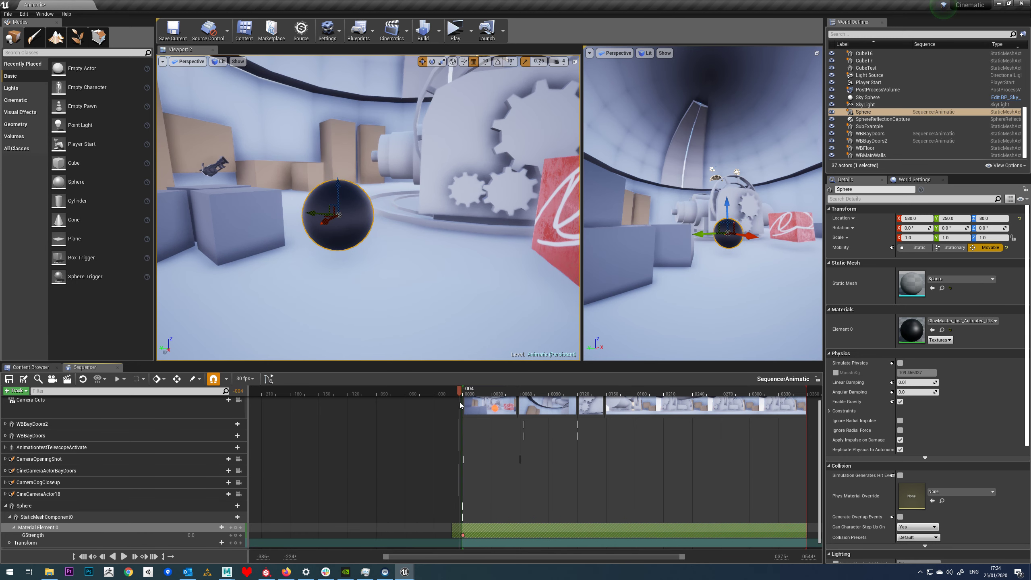
Key GStrength at 100 on frame 30 and at 0 on frame 60
{"action": "left_click_drag", "start_coordinate": [466, 404], "coordinate": [494, 404]}
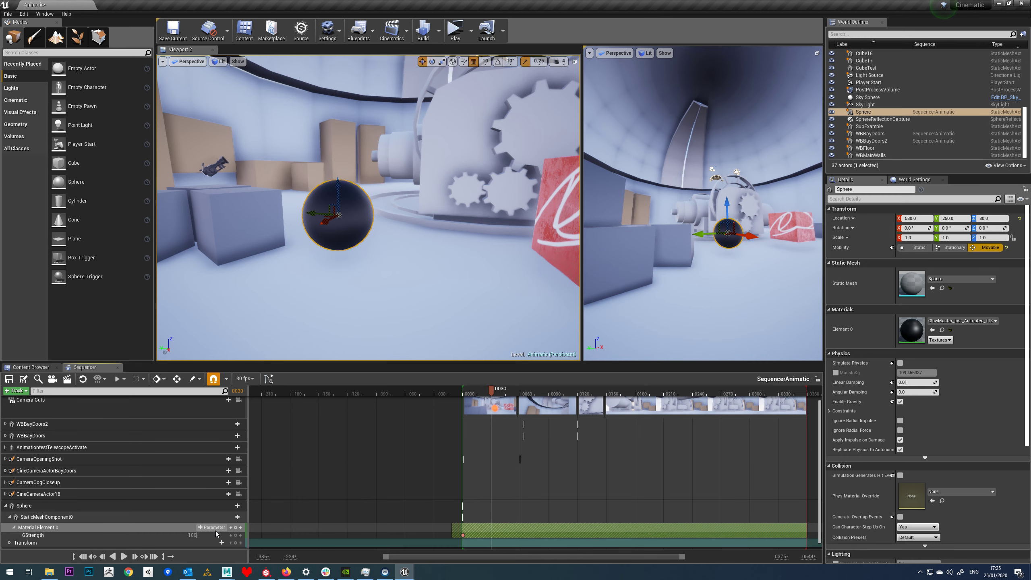
{"action": "key", "text": "Return"}
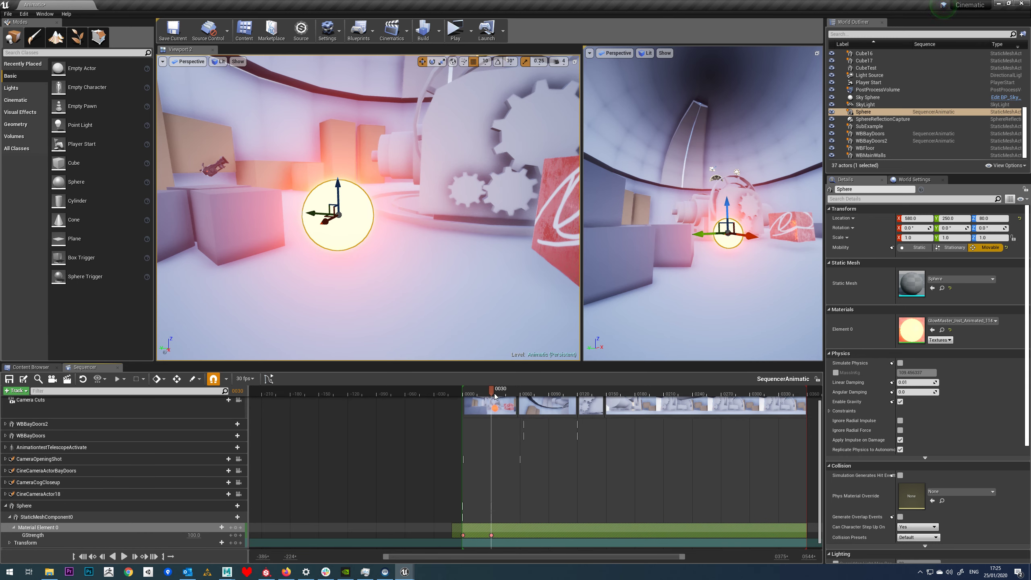
{"action": "left_click_drag", "start_coordinate": [494, 396], "coordinate": [521, 394]}
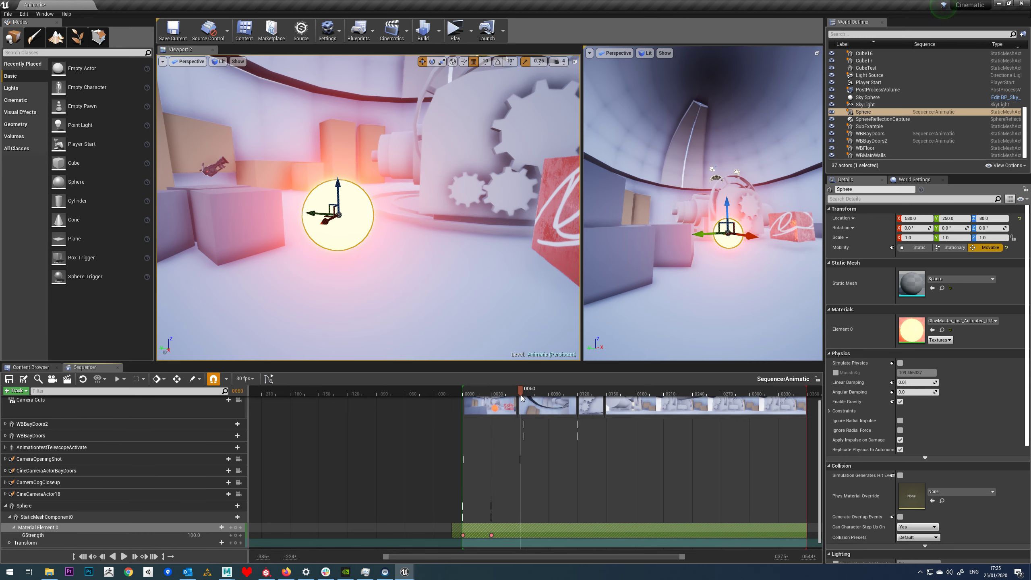
{"action": "left_click", "coordinate": [193, 539]}
{"action": "type", "text": "0"}
{"action": "key", "text": "Return"}
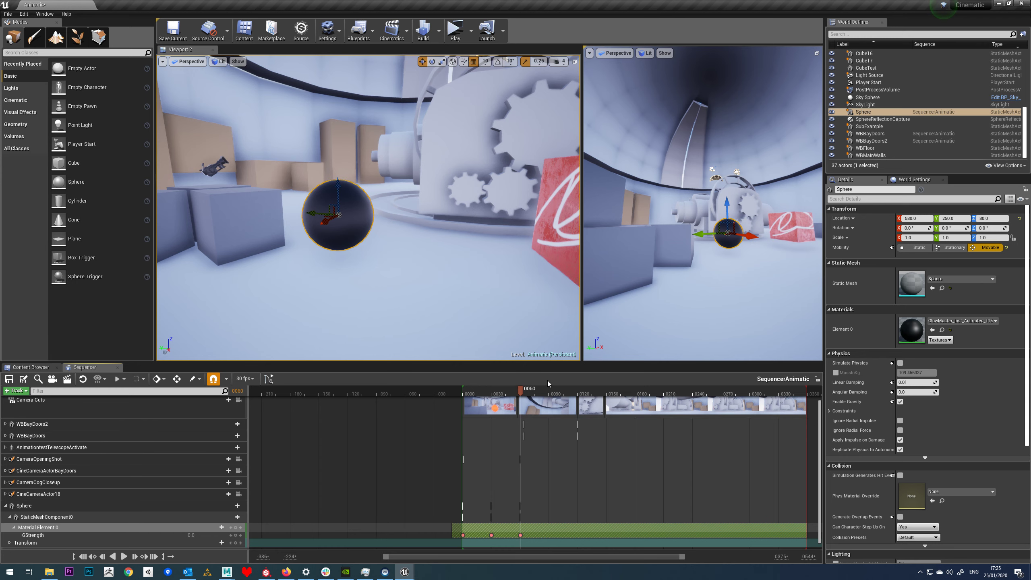
Play the sequence from near its start to preview the sphere's glow animation, and scrub back to frame 60
{"action": "left_click_drag", "start_coordinate": [522, 391], "coordinate": [466, 403]}
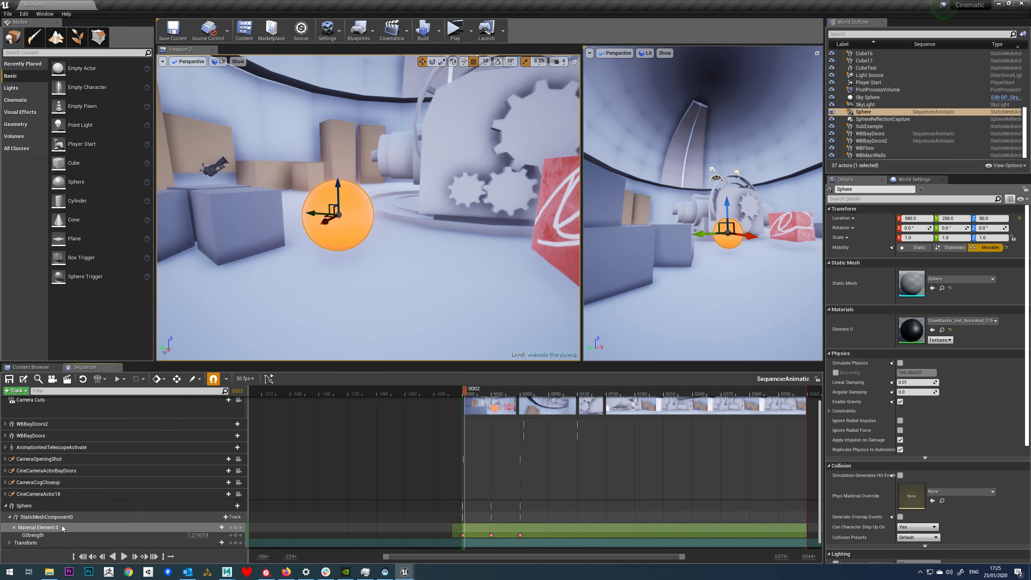
{"action": "left_click", "coordinate": [124, 557]}
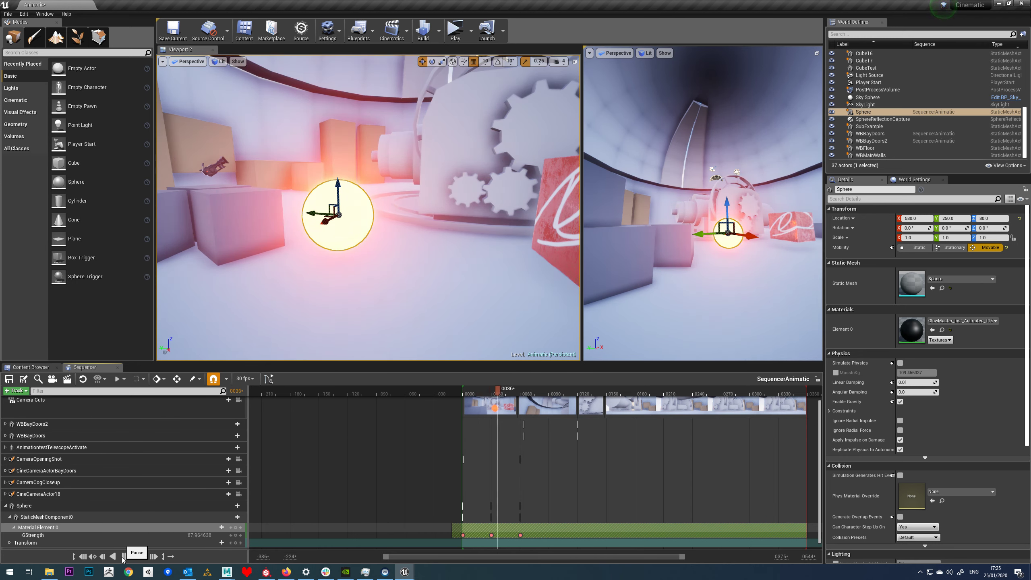
{"action": "left_click", "coordinate": [124, 558]}
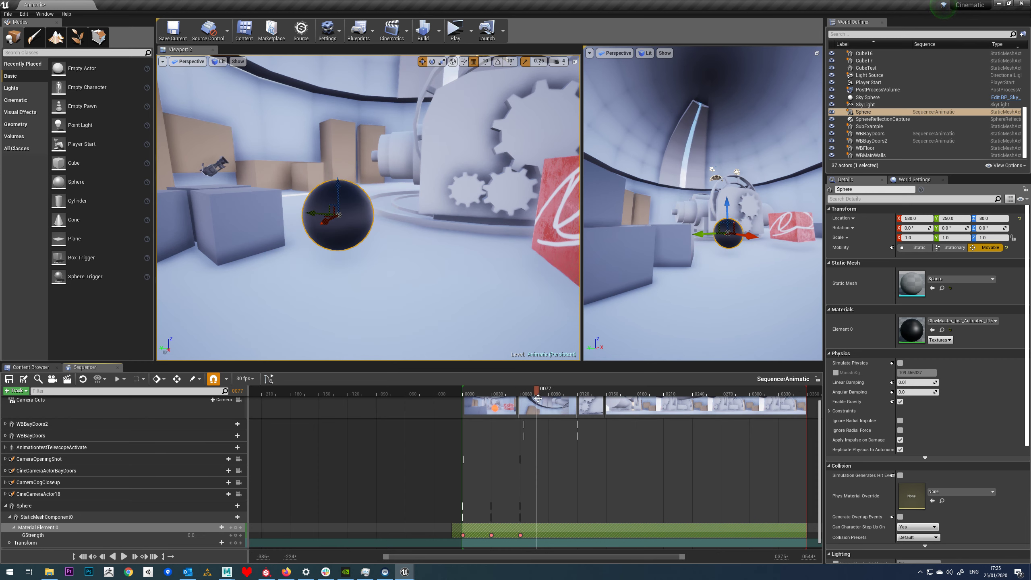
{"action": "left_click_drag", "start_coordinate": [538, 399], "coordinate": [520, 436]}
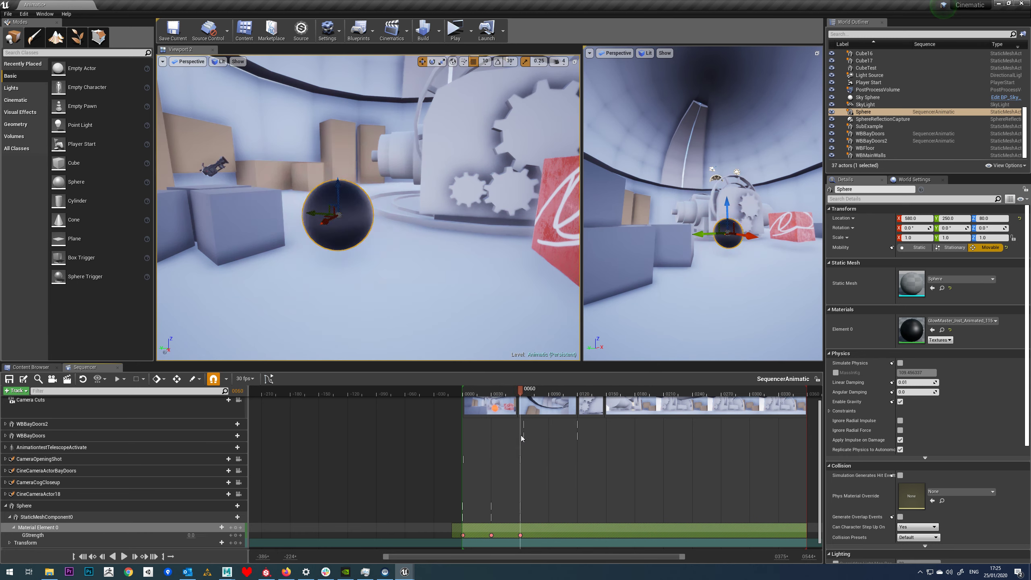
Copy the GStrength keys at frames 30 and 60 and paste them at frame 89
{"action": "mouse_move", "coordinate": [484, 535]}
{"action": "left_mouse_down"}
{"action": "mouse_move", "coordinate": [513, 535]}
{"action": "mouse_move", "coordinate": [494, 534]}
{"action": "left_mouse_up"}
{"action": "left_click", "coordinate": [494, 533]}
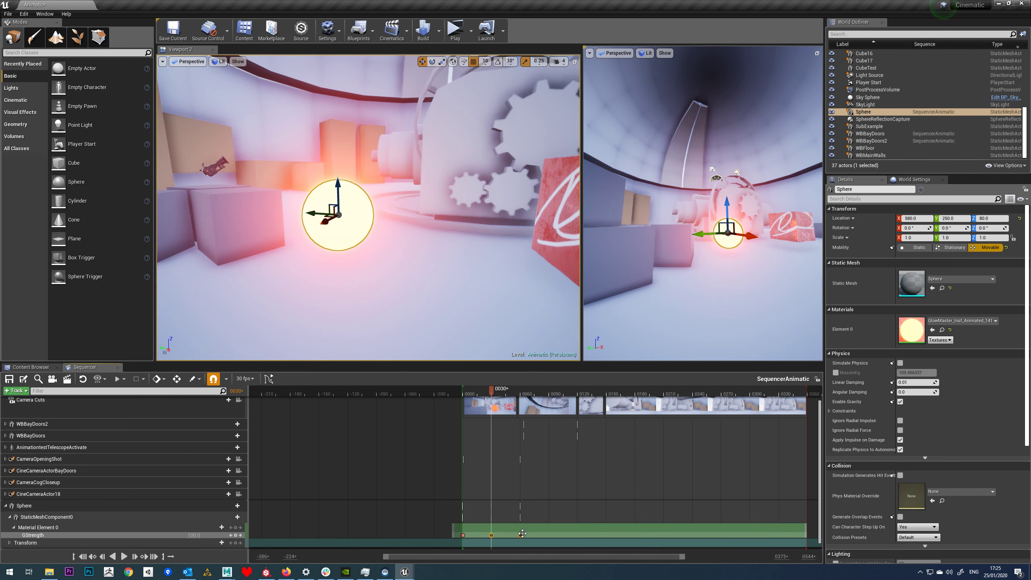
{"action": "left_click", "coordinate": [521, 535]}
{"action": "right_click", "coordinate": [521, 536]}
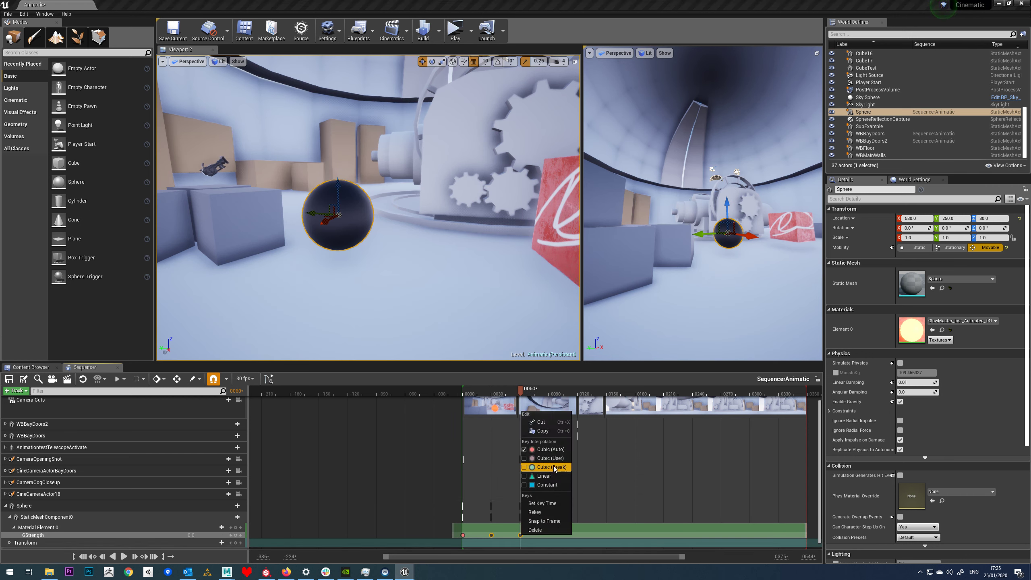
{"action": "left_click", "coordinate": [546, 432]}
{"action": "left_click", "coordinate": [549, 522]}
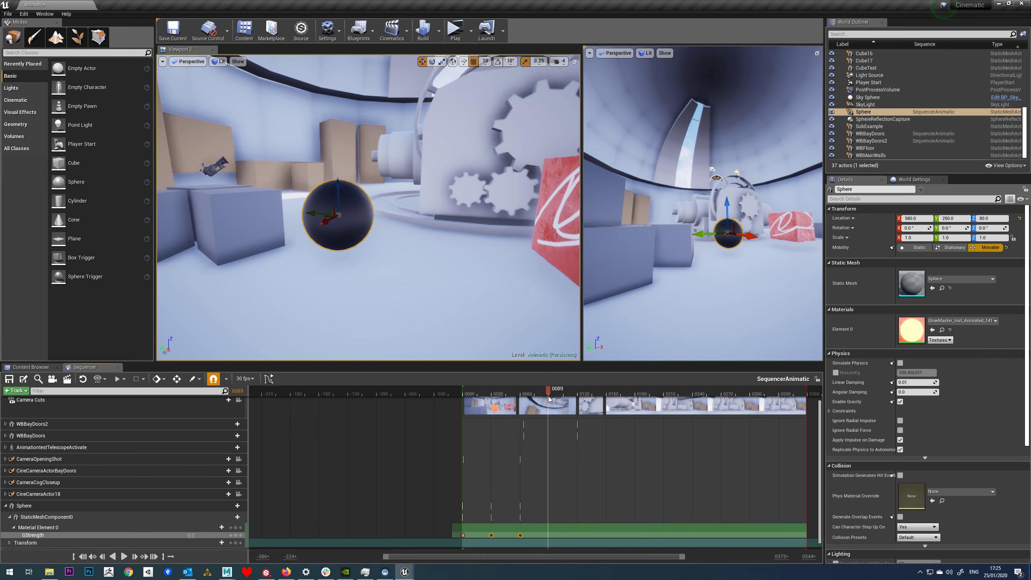
{"action": "right_click", "coordinate": [549, 535]}
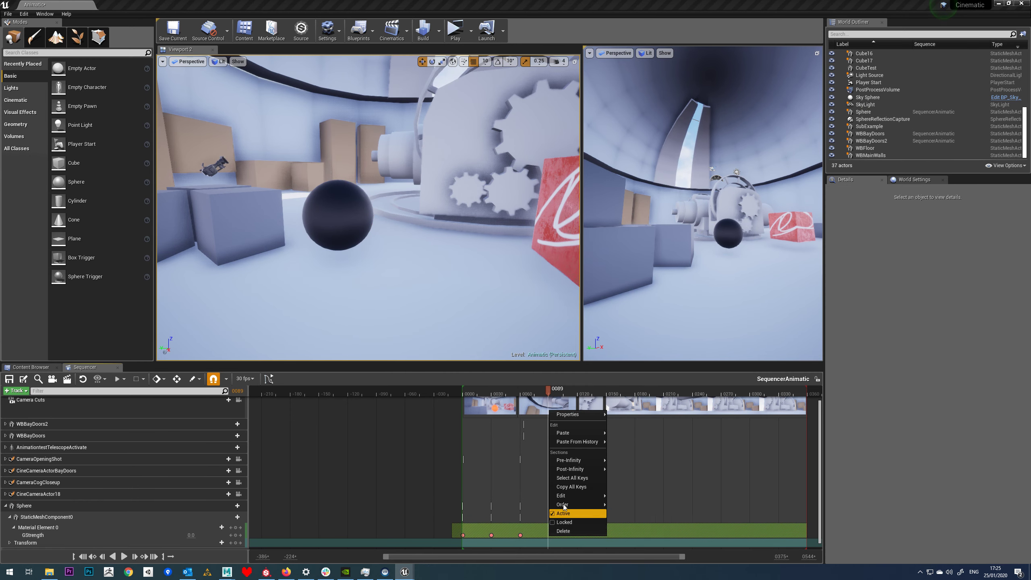
{"action": "mouse_move", "coordinate": [577, 434]}
{"action": "left_click", "coordinate": [622, 438]}
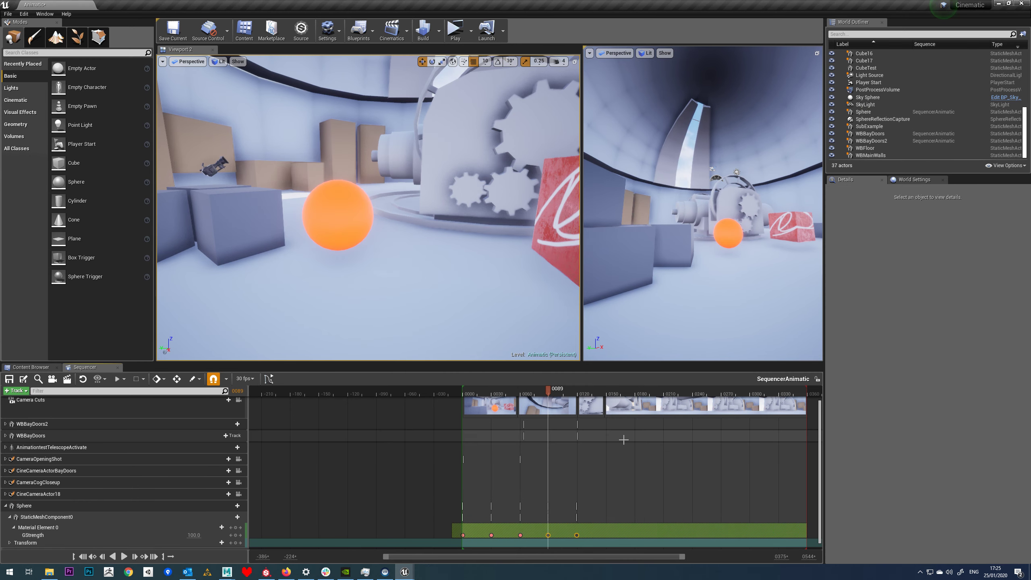
Delete the two pasted GStrength keys after frame 60
{"action": "left_click_drag", "start_coordinate": [544, 389], "coordinate": [575, 407]}
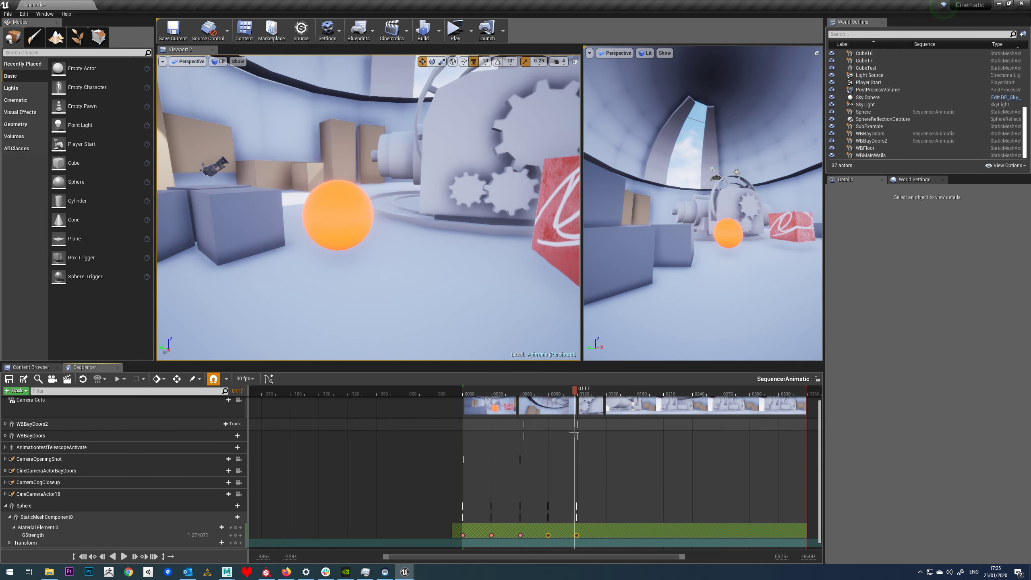
{"action": "right_click", "coordinate": [577, 535]}
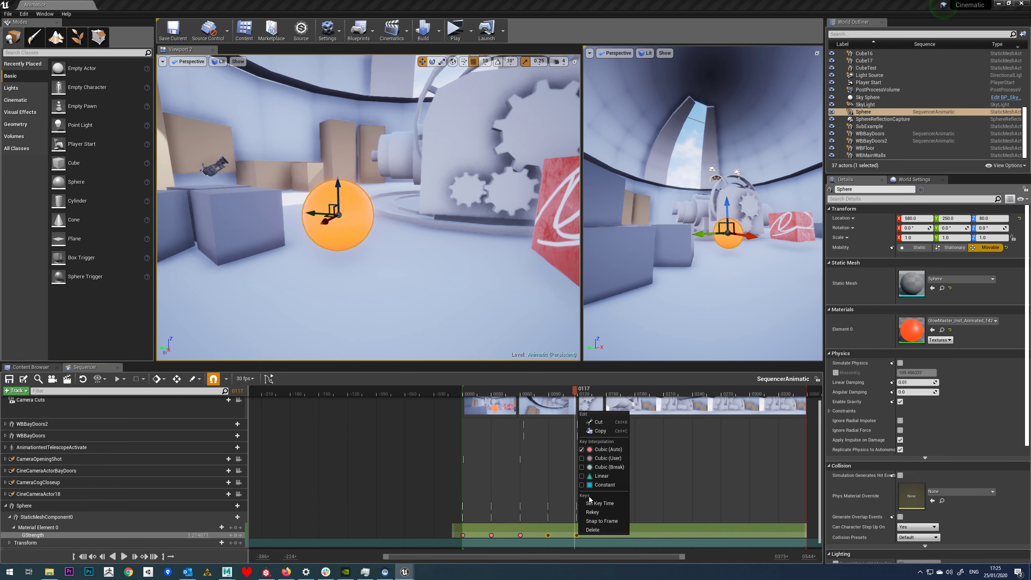
{"action": "left_click", "coordinate": [593, 530]}
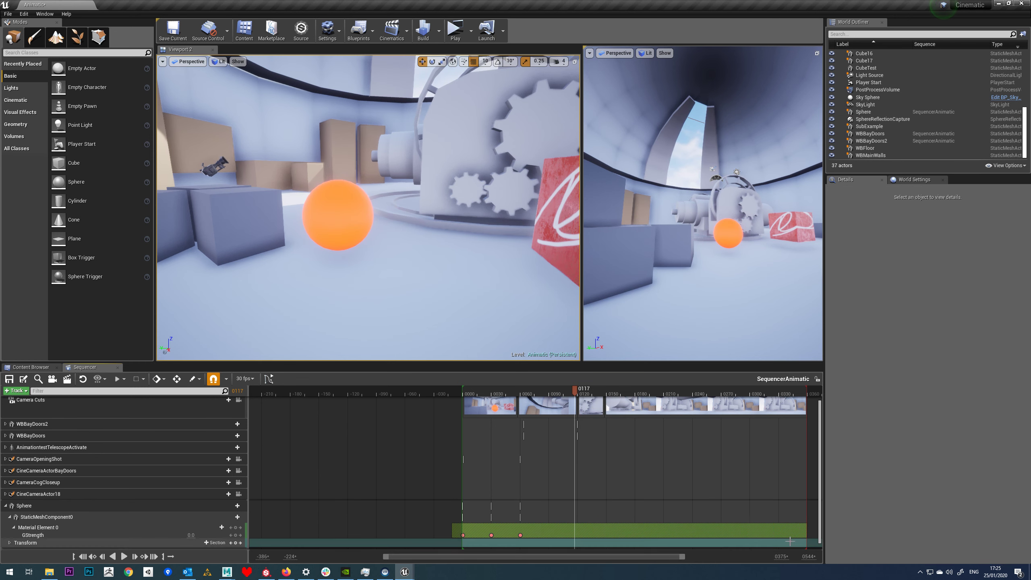
Scrub back to frame 27 and show the GStrength curve in the curve editor
{"action": "left_click_drag", "start_coordinate": [575, 390], "coordinate": [489, 391]}
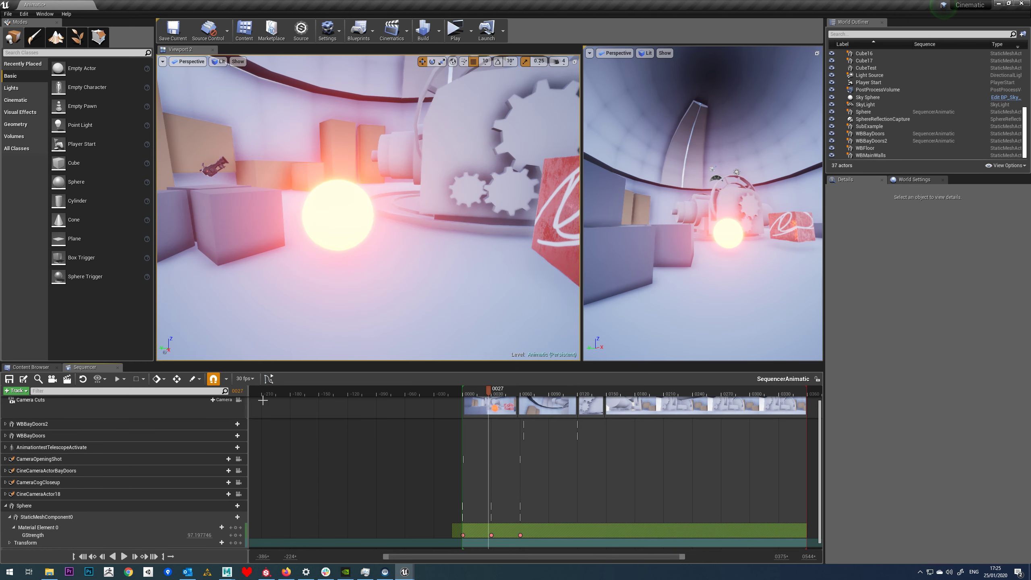
{"action": "left_click", "coordinate": [268, 380]}
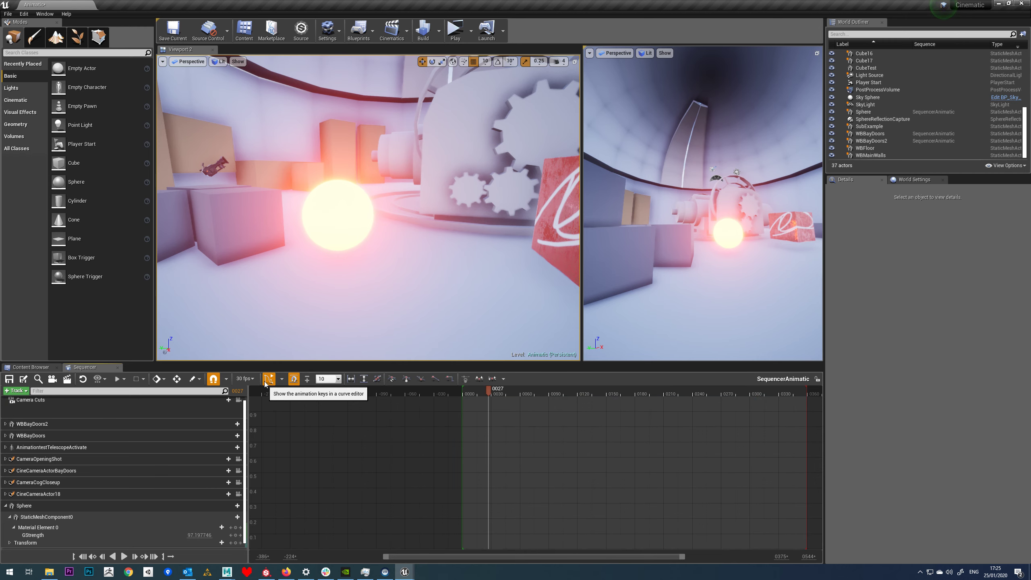
{"action": "left_click", "coordinate": [49, 536]}
{"action": "scroll", "coordinate": [476, 495], "scroll_direction": "down", "scroll_amount": 2}
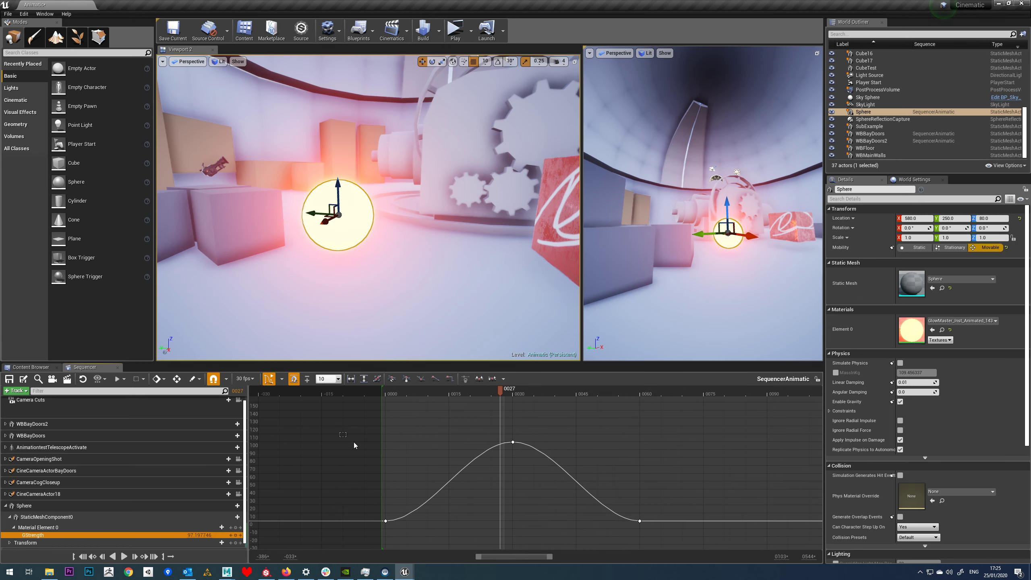
Select all GStrength curve keys and set the curve's post-infinity extrapolation to Cycle
{"action": "left_click_drag", "start_coordinate": [354, 442], "coordinate": [683, 571]}
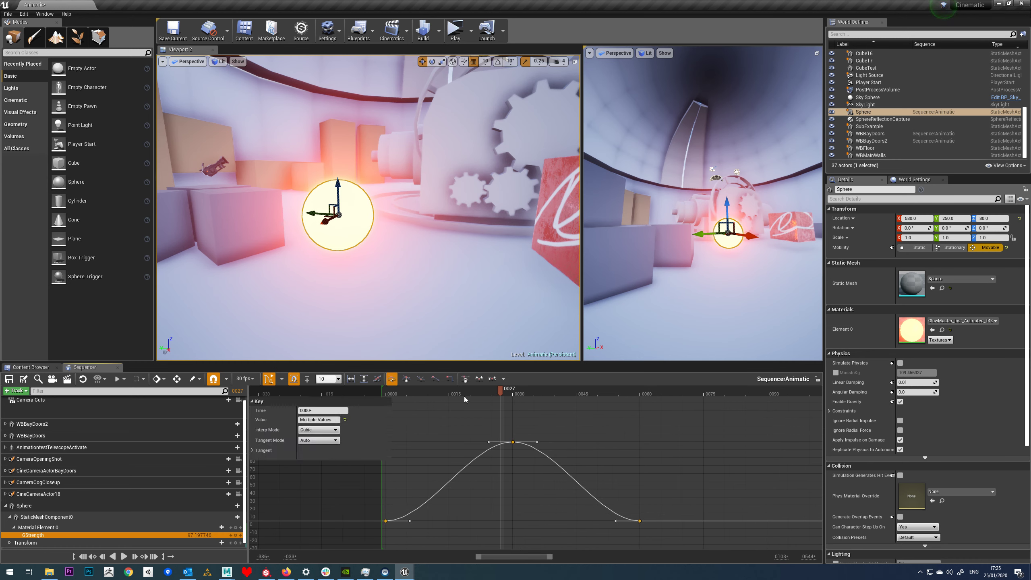
{"action": "left_click", "coordinate": [504, 378]}
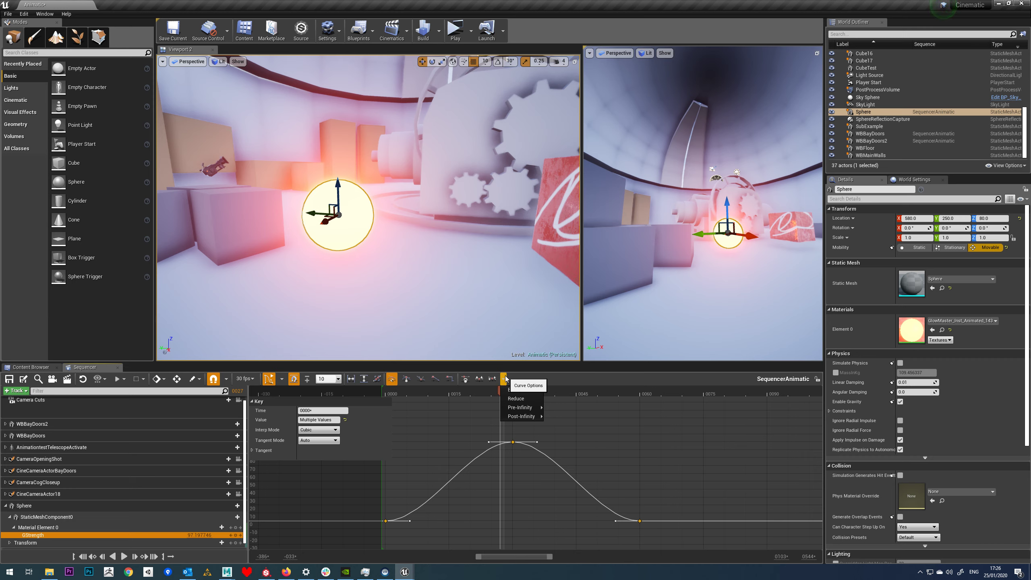
{"action": "mouse_move", "coordinate": [526, 418]}
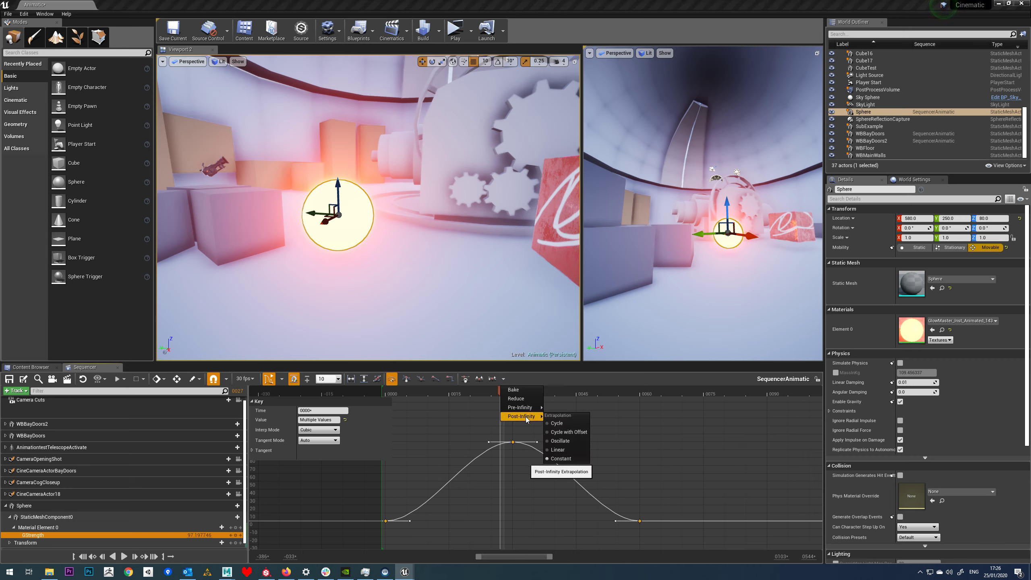
{"action": "left_click", "coordinate": [557, 424]}
{"action": "scroll", "coordinate": [524, 479], "scroll_direction": "down", "scroll_amount": 5}
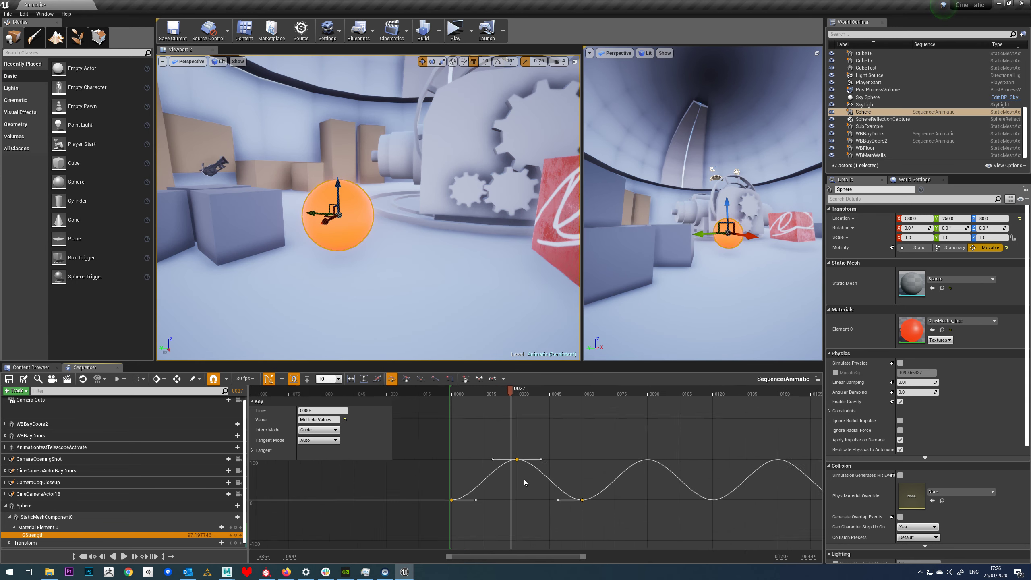
{"action": "right_click_drag", "start_coordinate": [433, 425], "coordinate": [578, 439]}
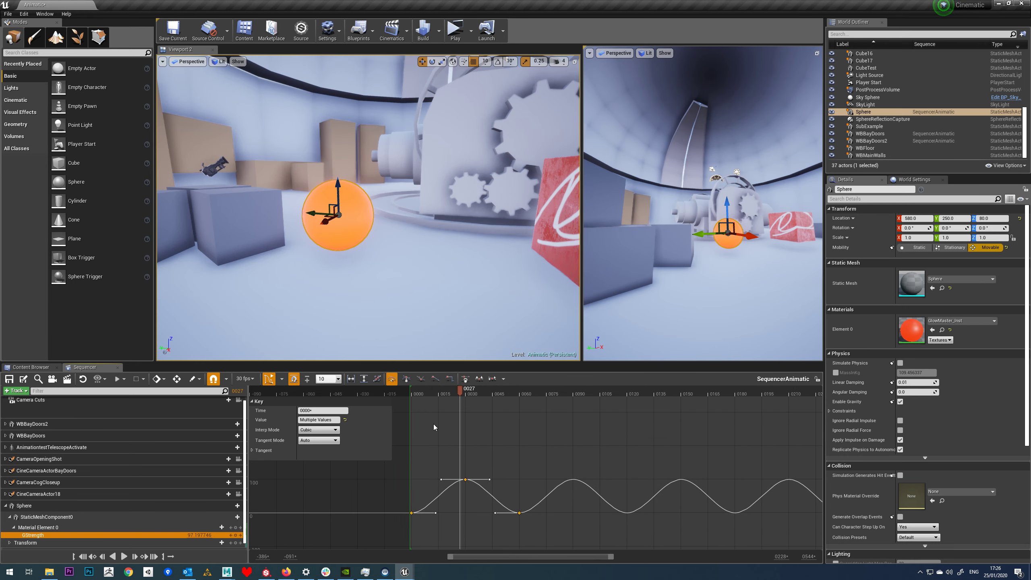
Play the sequence from frame 4 to preview the repeating glow, and scrub back to frame 9
{"action": "left_click", "coordinate": [461, 385]}
{"action": "left_click_drag", "start_coordinate": [460, 389], "coordinate": [419, 393]}
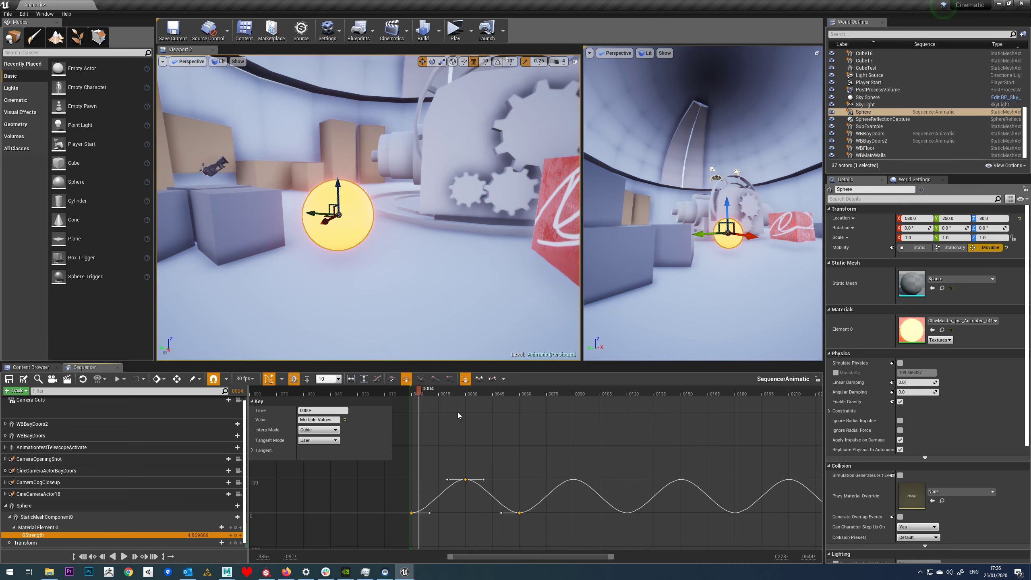
{"action": "left_click", "coordinate": [124, 557]}
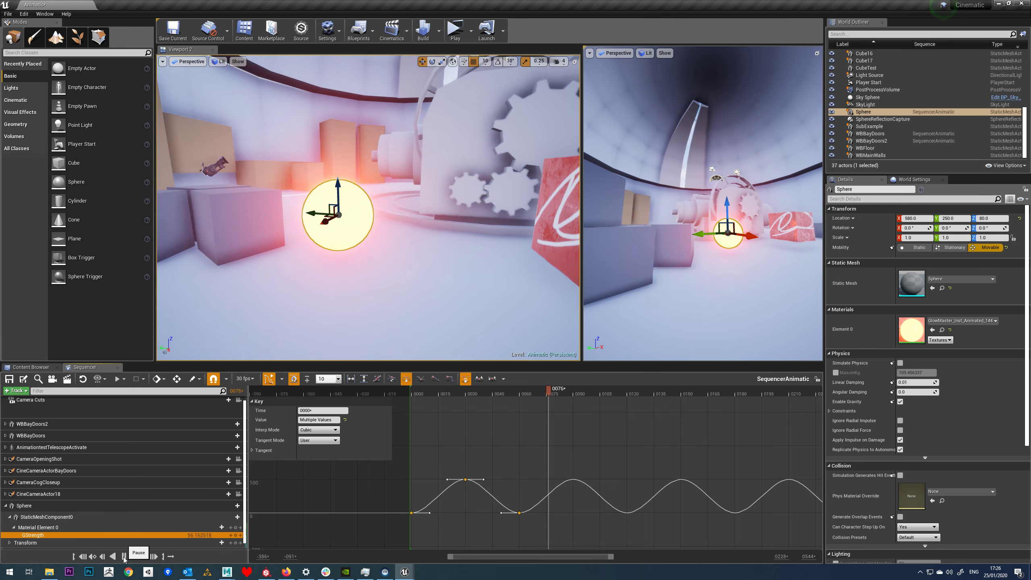
{"action": "left_click", "coordinate": [124, 556]}
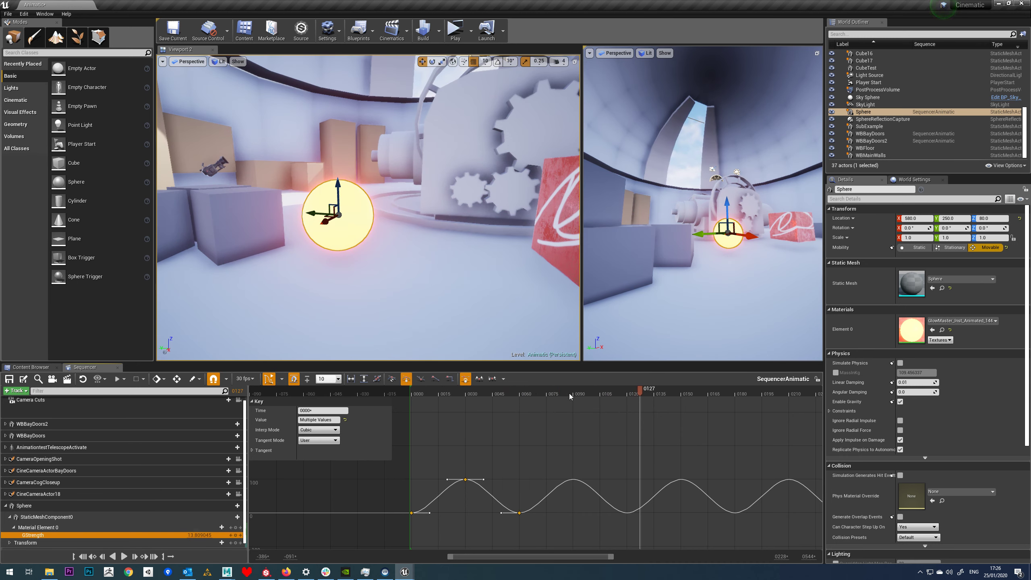
{"action": "left_click_drag", "start_coordinate": [643, 393], "coordinate": [429, 413]}
Move the GStrength peak key to frame 15 and the last key to frame 30, and play the sequence to preview the pulse
{"action": "left_click", "coordinate": [506, 468]}
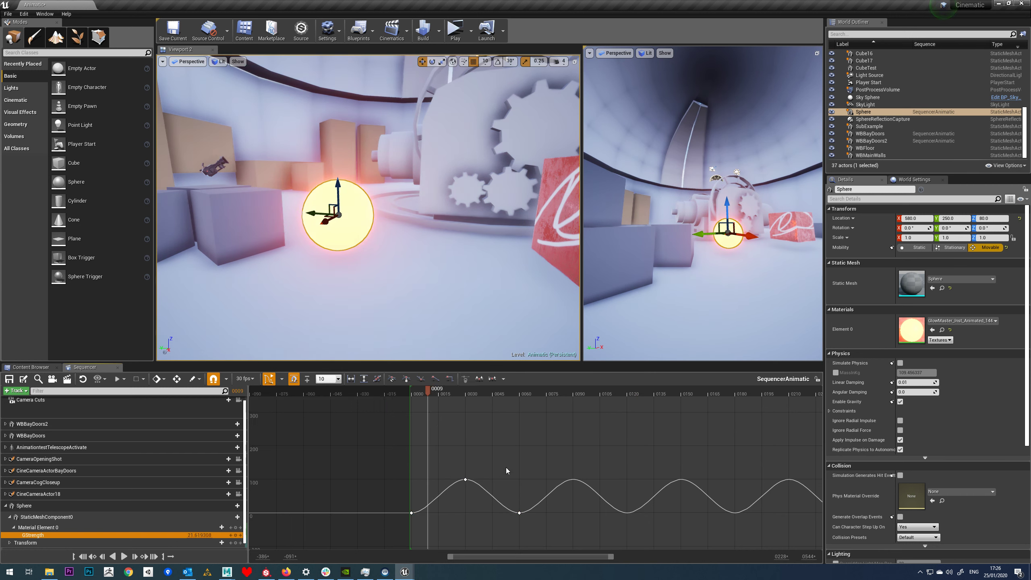
{"action": "left_click", "coordinate": [465, 480]}
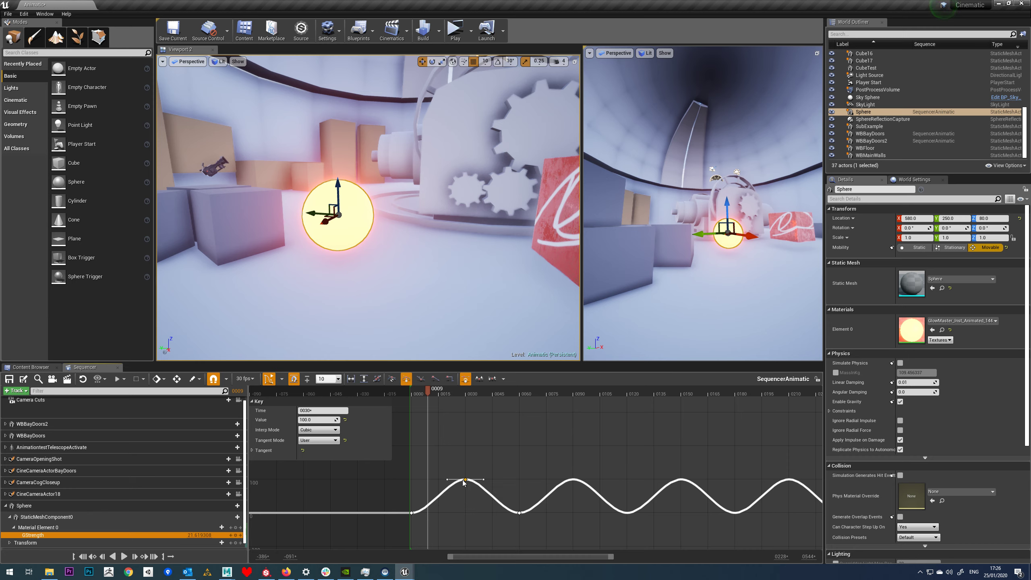
{"action": "left_click_drag", "start_coordinate": [465, 480], "coordinate": [439, 479]}
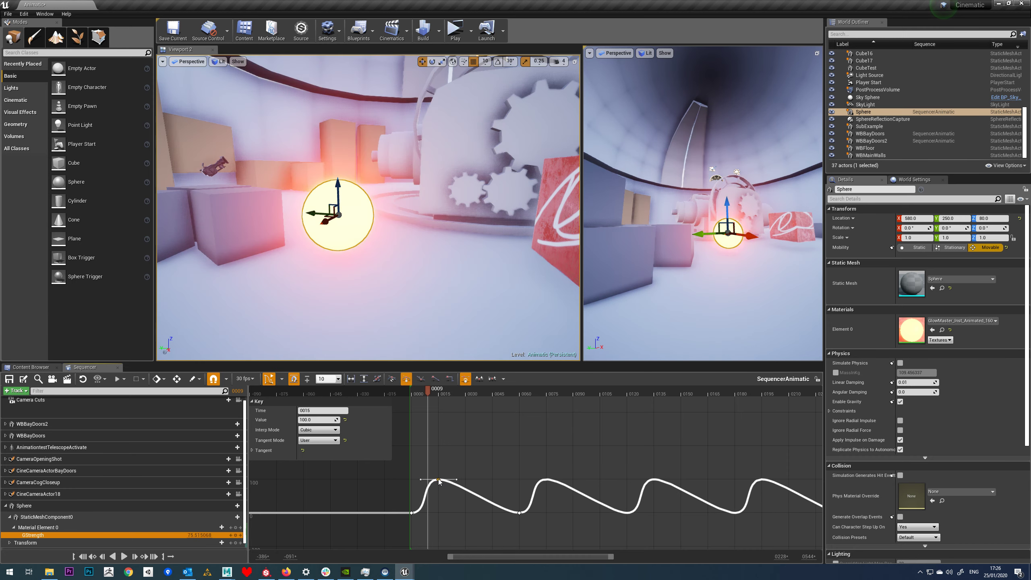
{"action": "left_click_drag", "start_coordinate": [521, 514], "coordinate": [466, 513]}
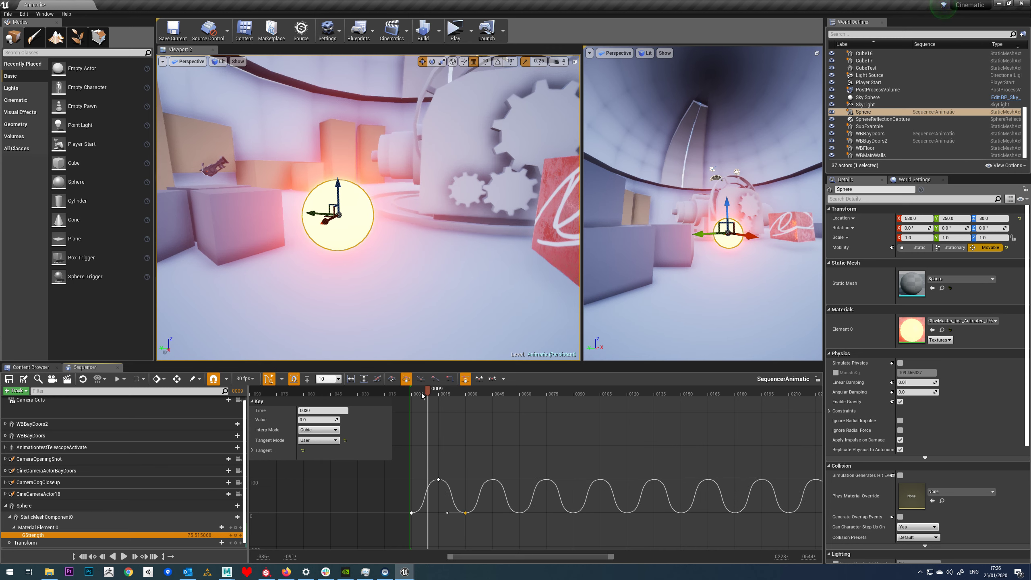
{"action": "left_click", "coordinate": [123, 558]}
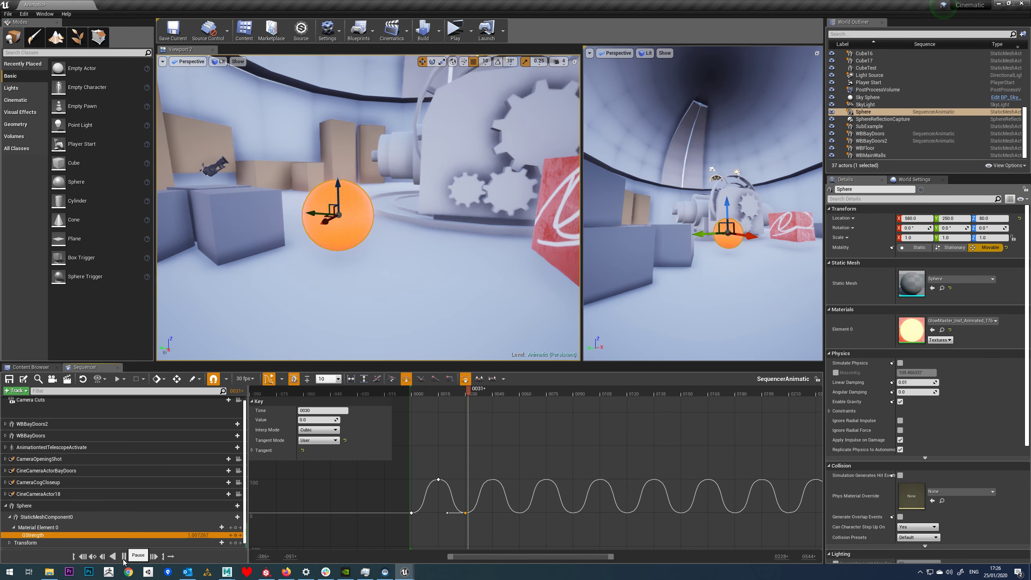
{"action": "left_click", "coordinate": [124, 556]}
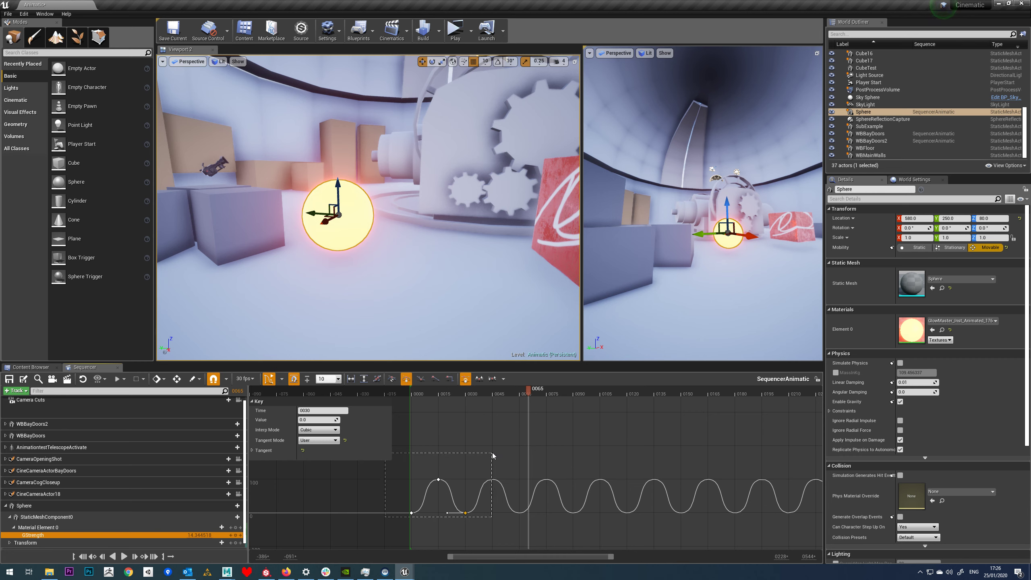
Set all GStrength keys to Linear interpolation, preview the glow from just before frame 0, and scrub back to frame 0
{"action": "left_click", "coordinate": [434, 379]}
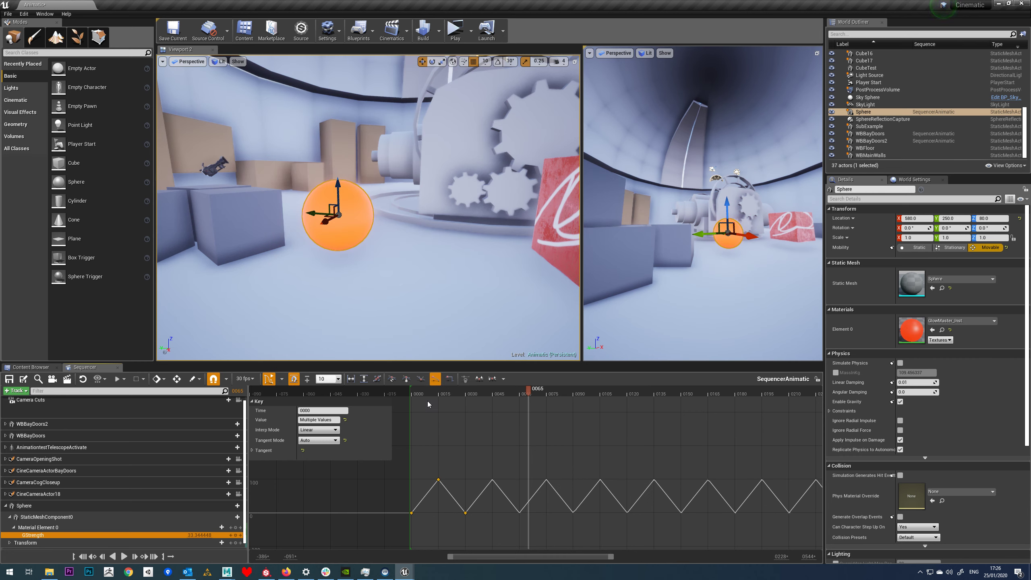
{"action": "left_click", "coordinate": [408, 393]}
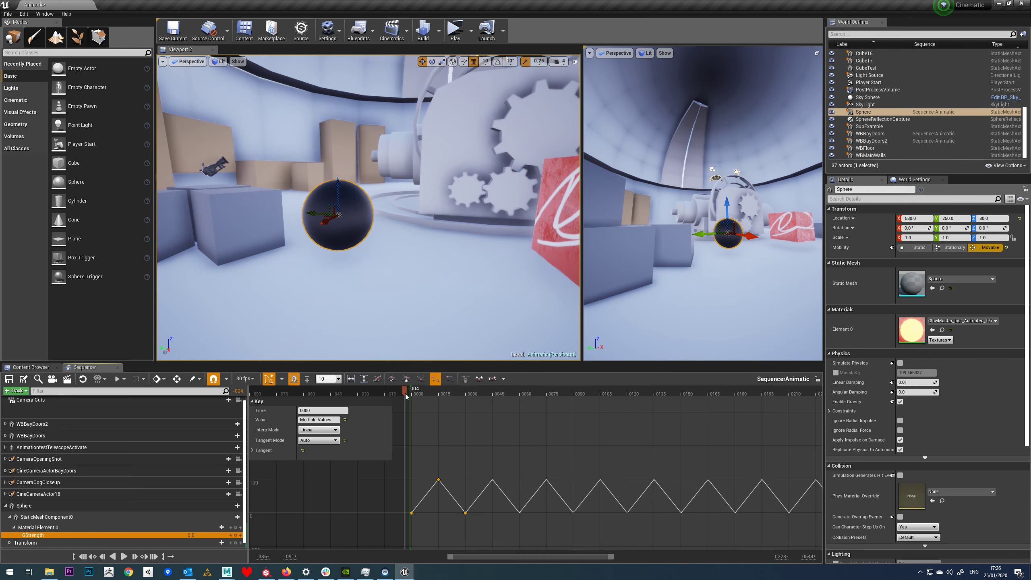
{"action": "left_click", "coordinate": [123, 556]}
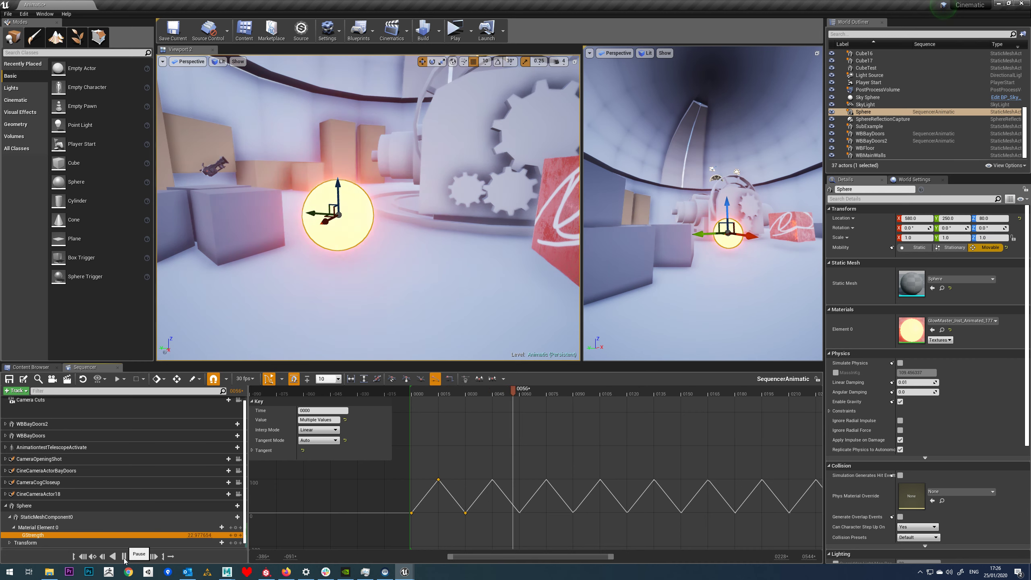
{"action": "left_click", "coordinate": [123, 558]}
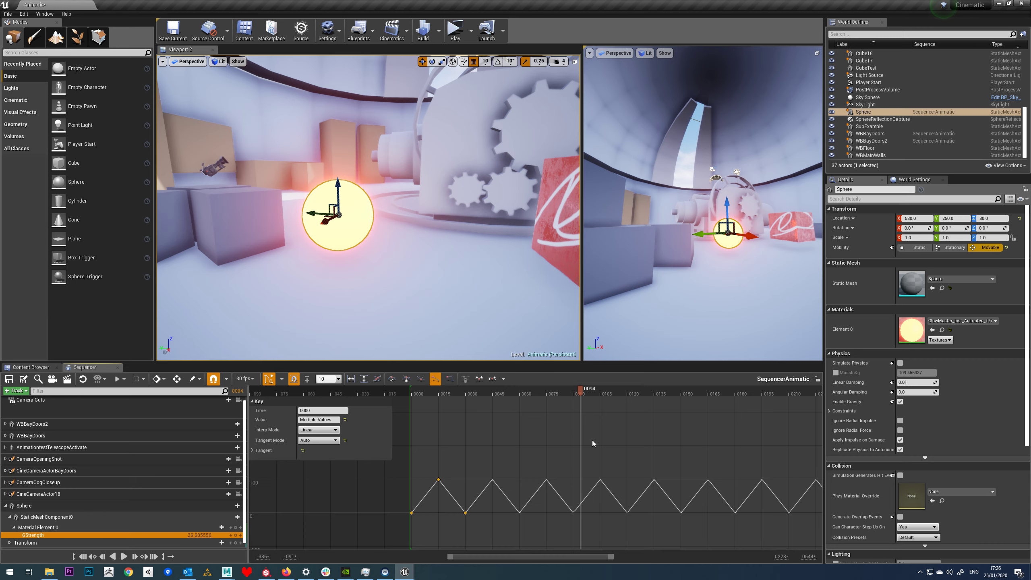
{"action": "left_click_drag", "start_coordinate": [581, 391], "coordinate": [412, 400]}
Set all GStrength keys to Constant interpolation, play the on-off glow from frame 0, and scrub back to frame 0
{"action": "left_click", "coordinate": [450, 380]}
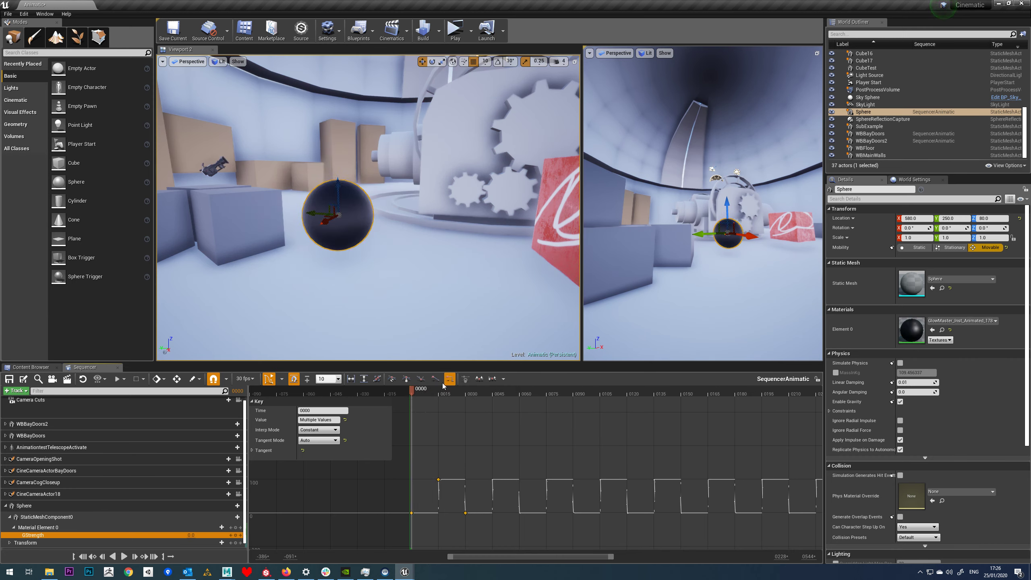
{"action": "left_click", "coordinate": [124, 557]}
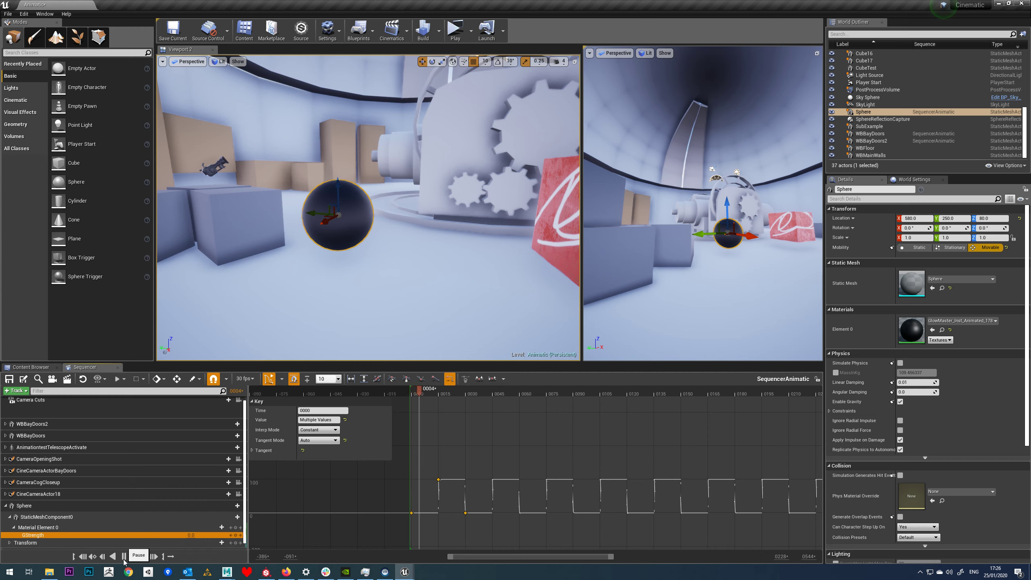
{"action": "left_click", "coordinate": [123, 557]}
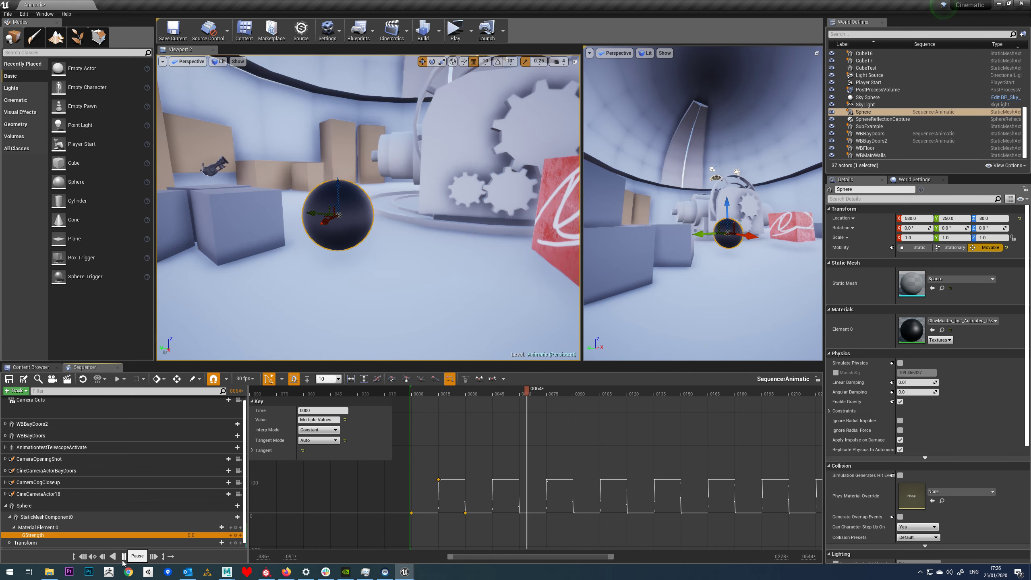
{"action": "left_click_drag", "start_coordinate": [533, 392], "coordinate": [414, 404]}
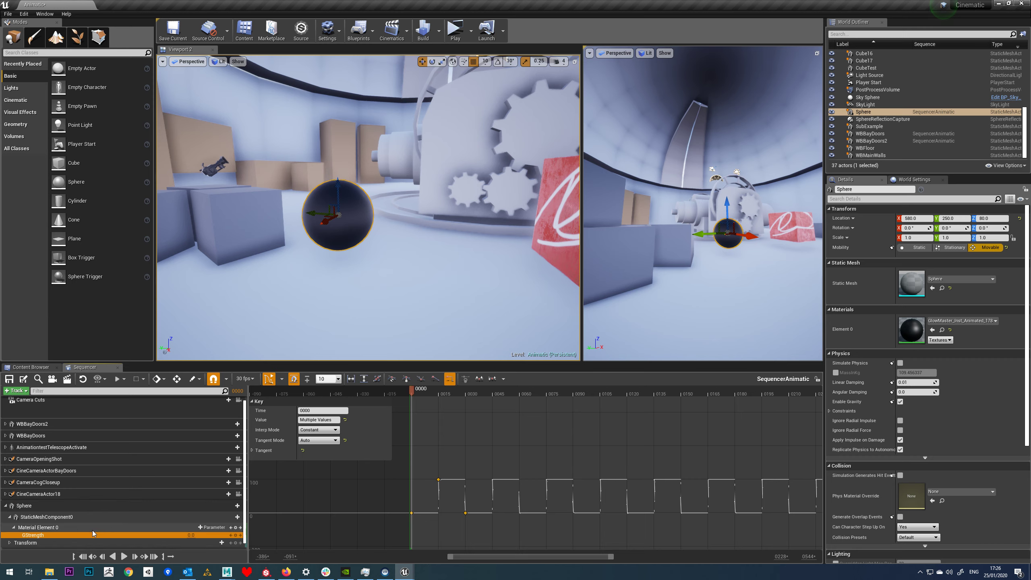
Add the GColour parameter to the sphere's Material Element 0 track
{"action": "scroll", "coordinate": [121, 509], "scroll_direction": "down", "scroll_amount": 1}
{"action": "left_click", "coordinate": [215, 522]}
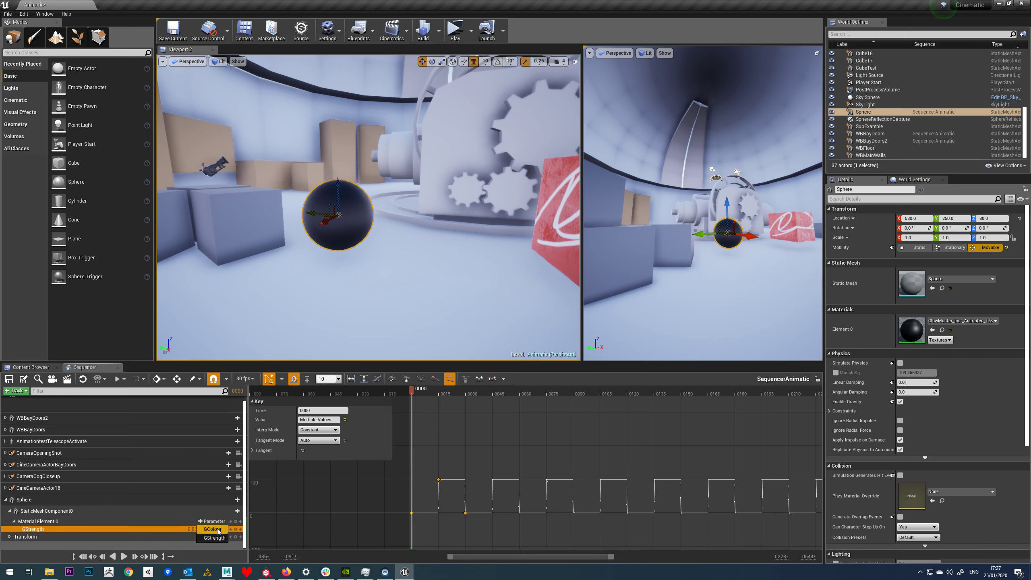
{"action": "left_click", "coordinate": [213, 530]}
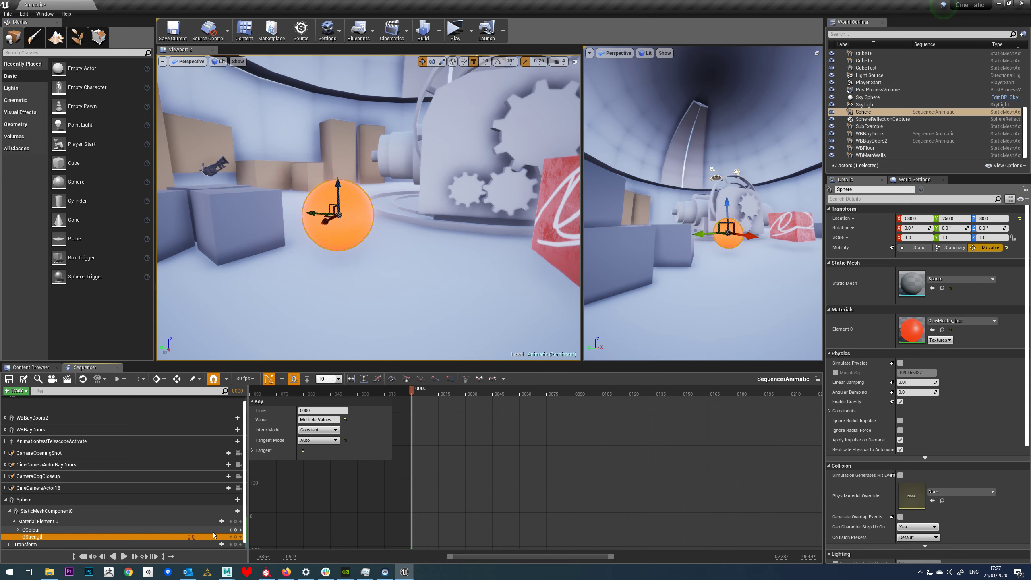
Expand the sphere's GColour track into its channels and key the colour at frame 0
{"action": "left_click", "coordinate": [35, 531]}
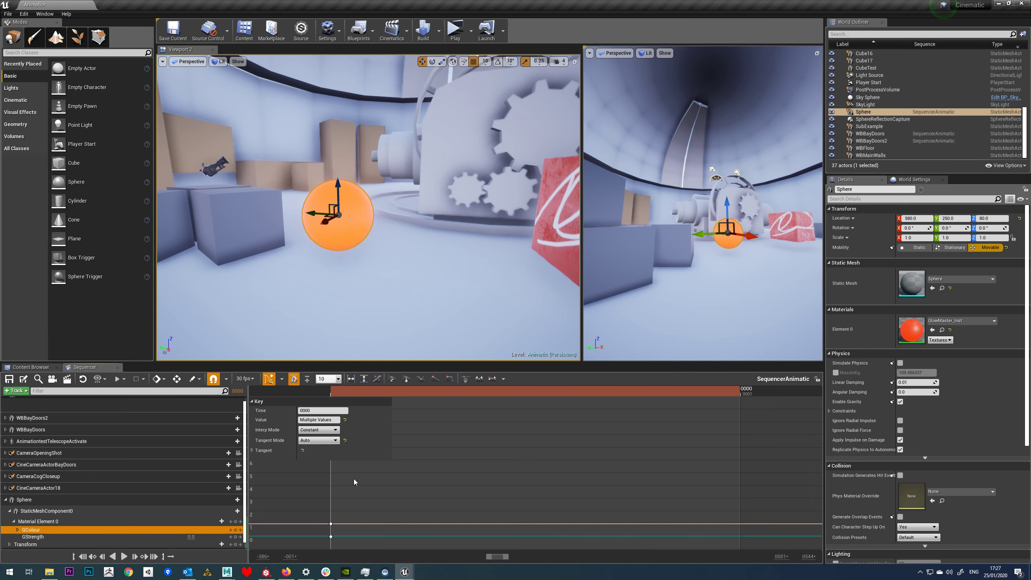
{"action": "left_click", "coordinate": [17, 530]}
{"action": "scroll", "coordinate": [121, 520], "scroll_direction": "down", "scroll_amount": 2}
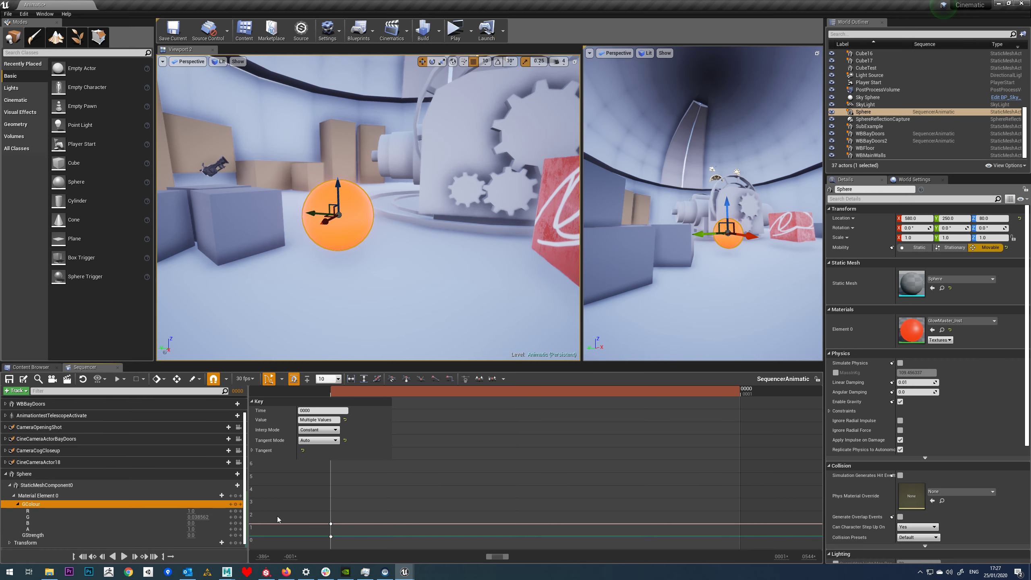
{"action": "left_click", "coordinate": [236, 504]}
{"action": "left_click", "coordinate": [392, 379]}
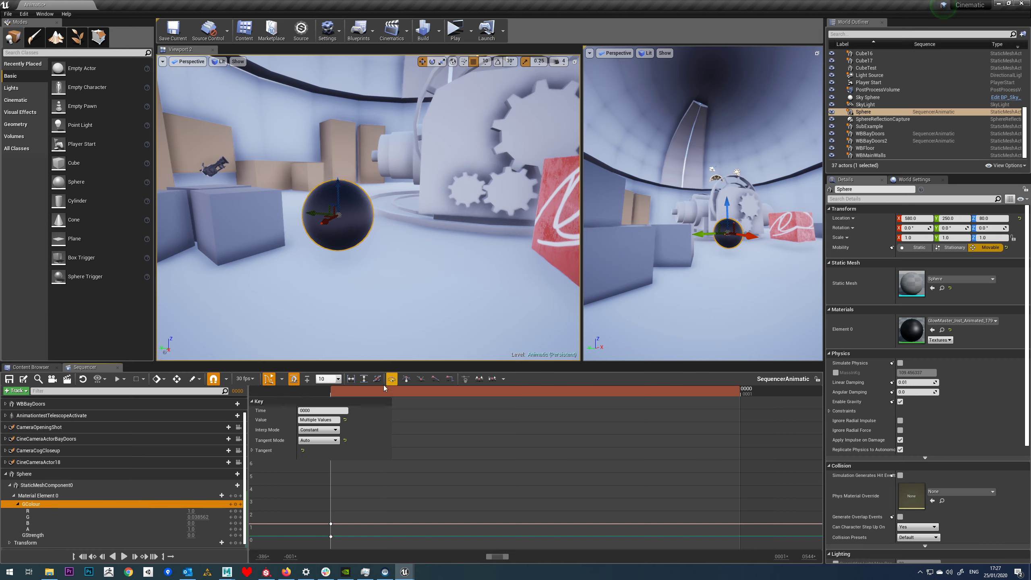
{"action": "left_click", "coordinate": [269, 378]}
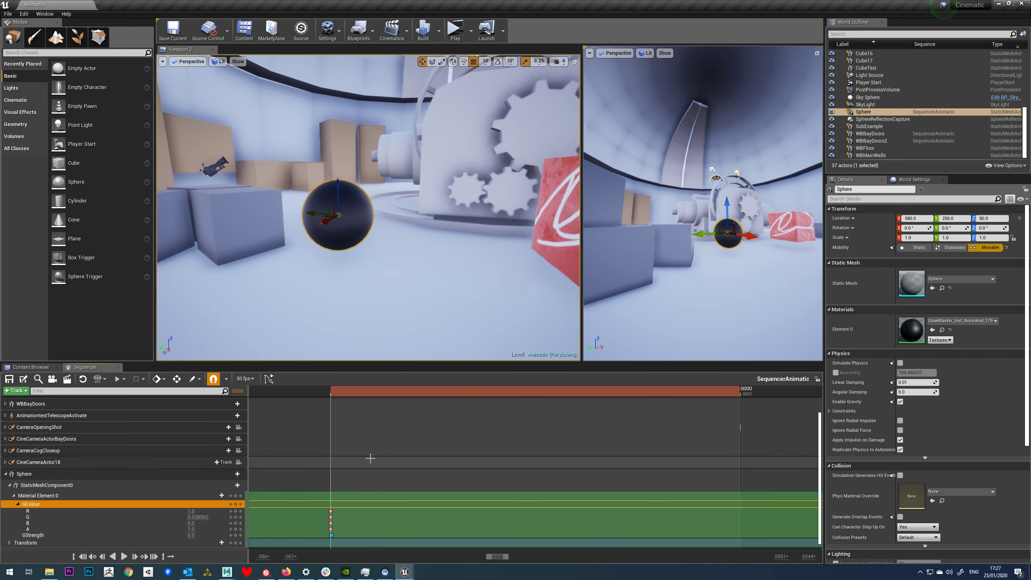
Key GColour at frame 120 with R at 0 and B at 1, and scrub back to frame 7
{"action": "scroll", "coordinate": [488, 489], "scroll_direction": "up", "scroll_amount": 2}
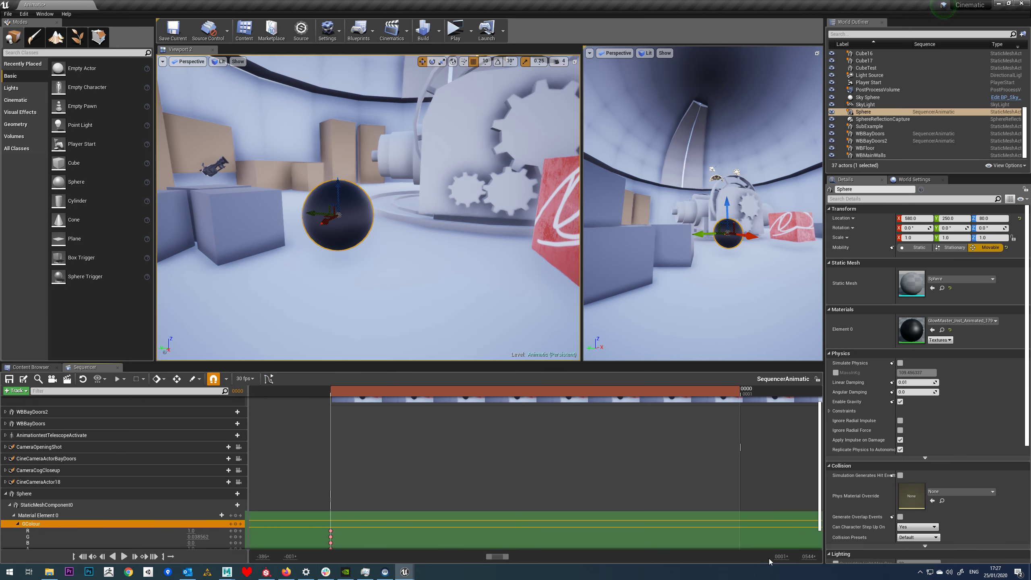
{"action": "left_click_drag", "start_coordinate": [501, 556], "coordinate": [749, 557]}
{"action": "left_click", "coordinate": [499, 393]}
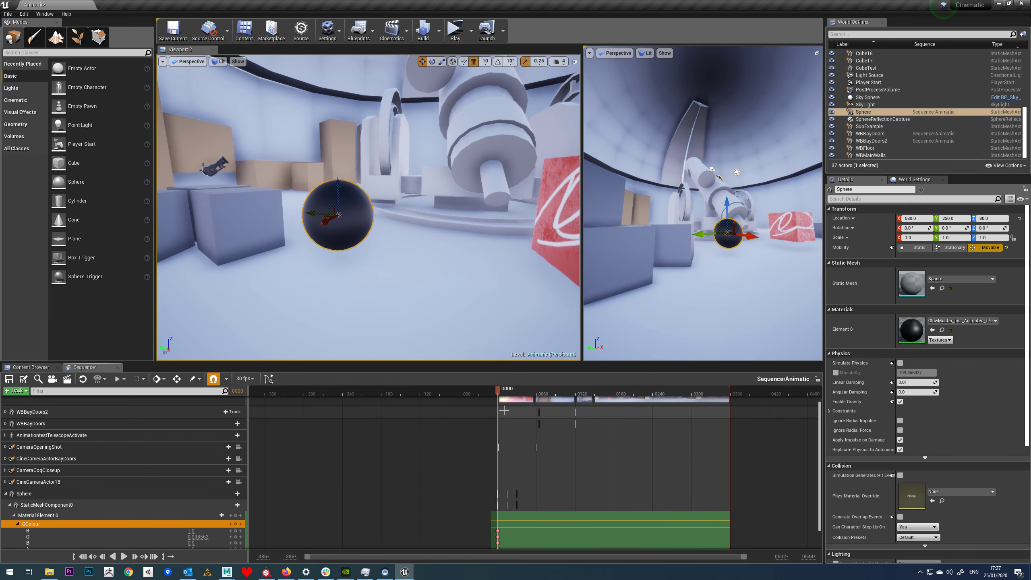
{"action": "left_click_drag", "start_coordinate": [499, 393], "coordinate": [577, 400]}
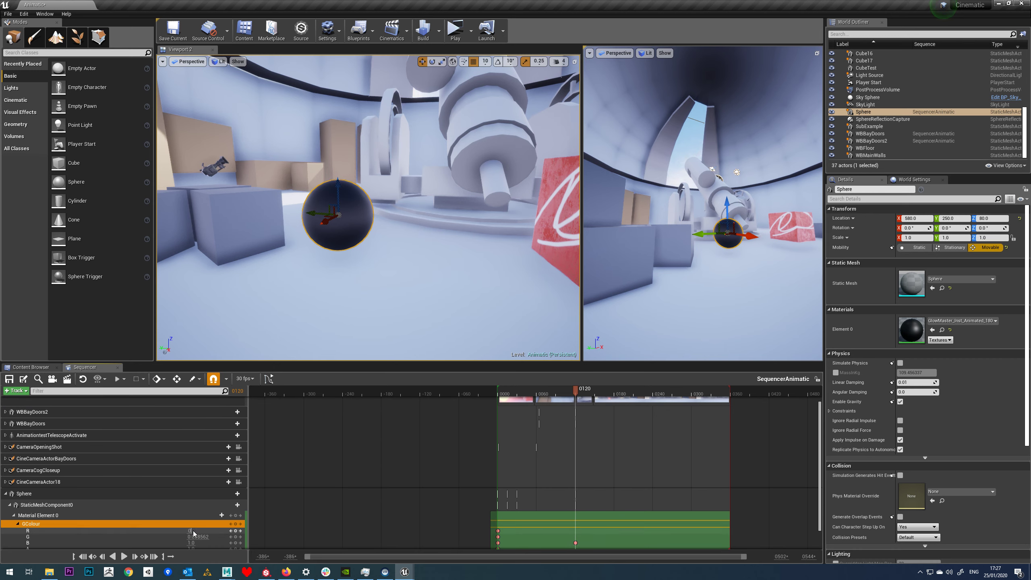
{"action": "scroll", "coordinate": [195, 528], "scroll_direction": "down", "scroll_amount": 1}
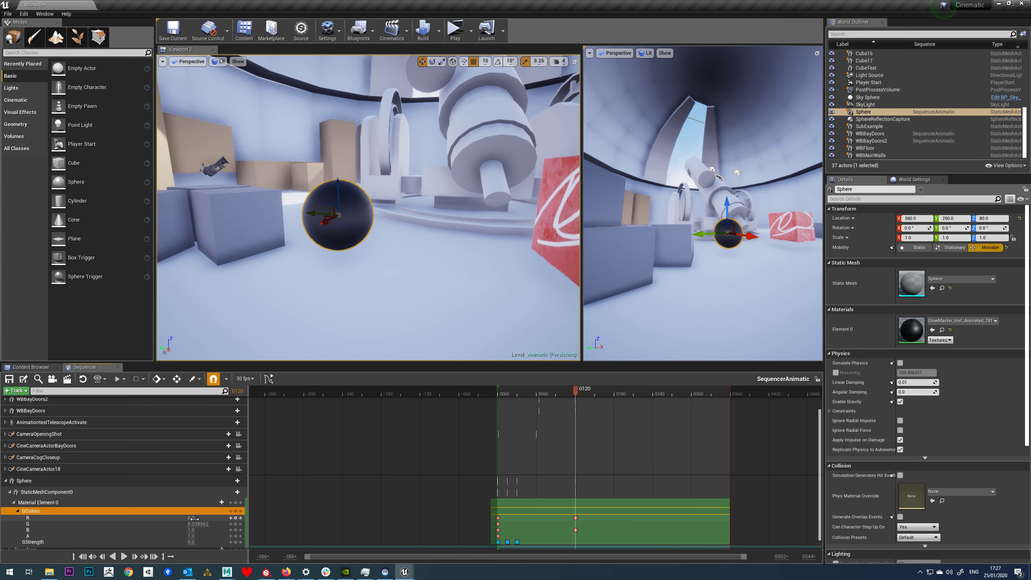
{"action": "left_click_drag", "start_coordinate": [579, 391], "coordinate": [503, 415]}
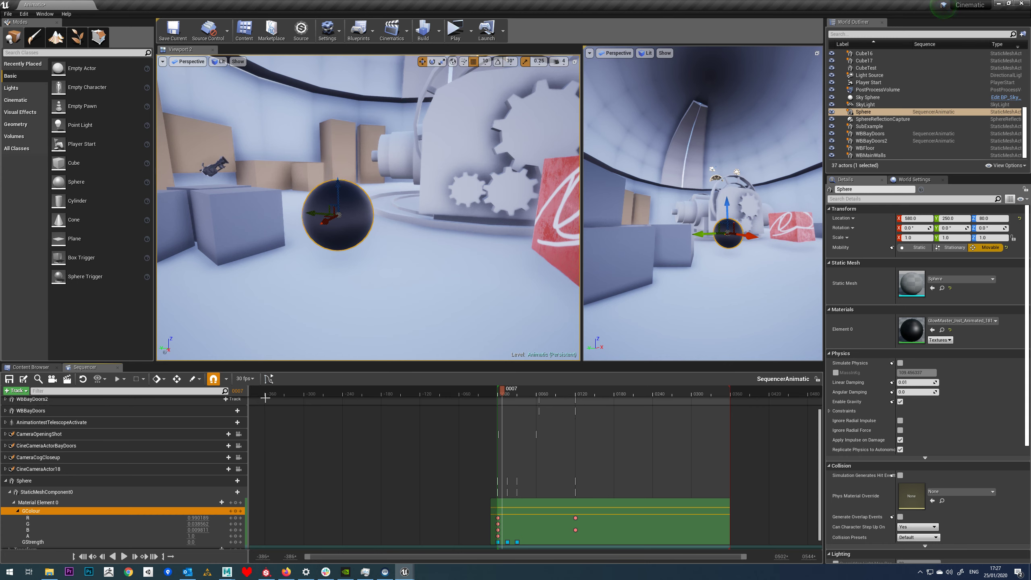
Set all GColour keys at frames 0 and 120 to Constant interpolation, and scrub to frame 16 to check the glow
{"action": "left_click", "coordinate": [269, 379]}
{"action": "right_click_drag", "start_coordinate": [494, 508], "coordinate": [502, 477]}
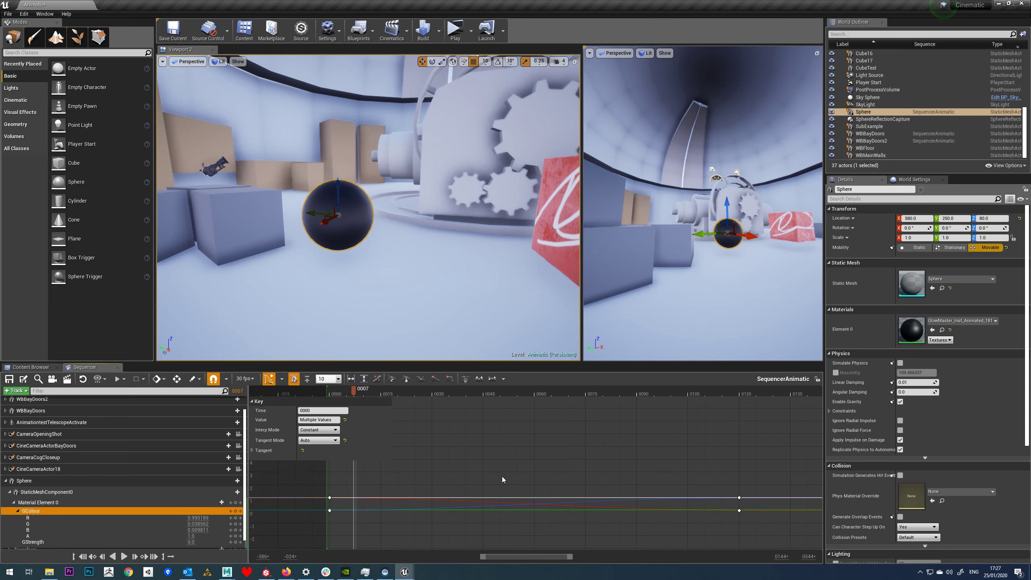
{"action": "left_click", "coordinate": [42, 518]}
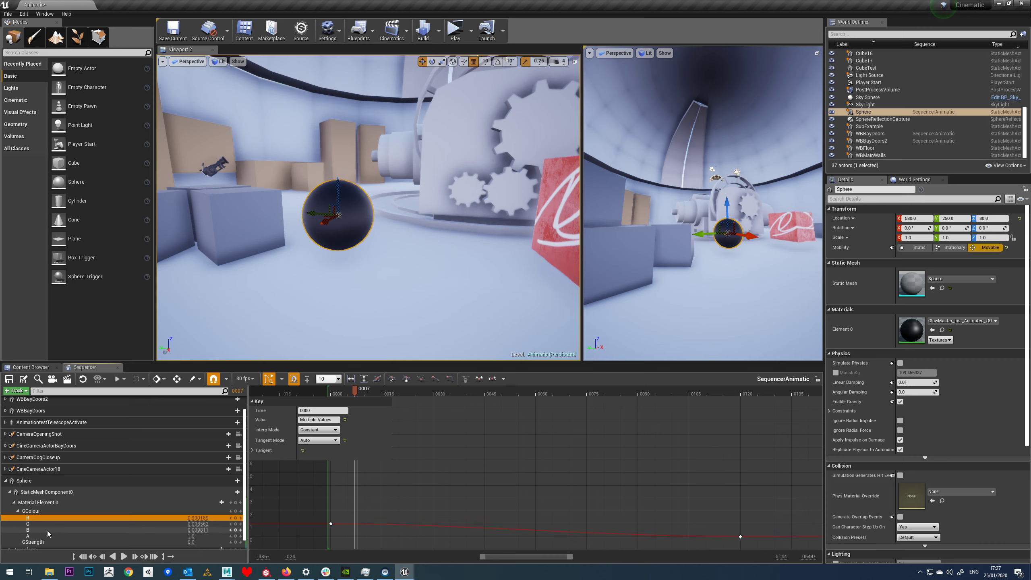
{"action": "left_click", "coordinate": [32, 511]}
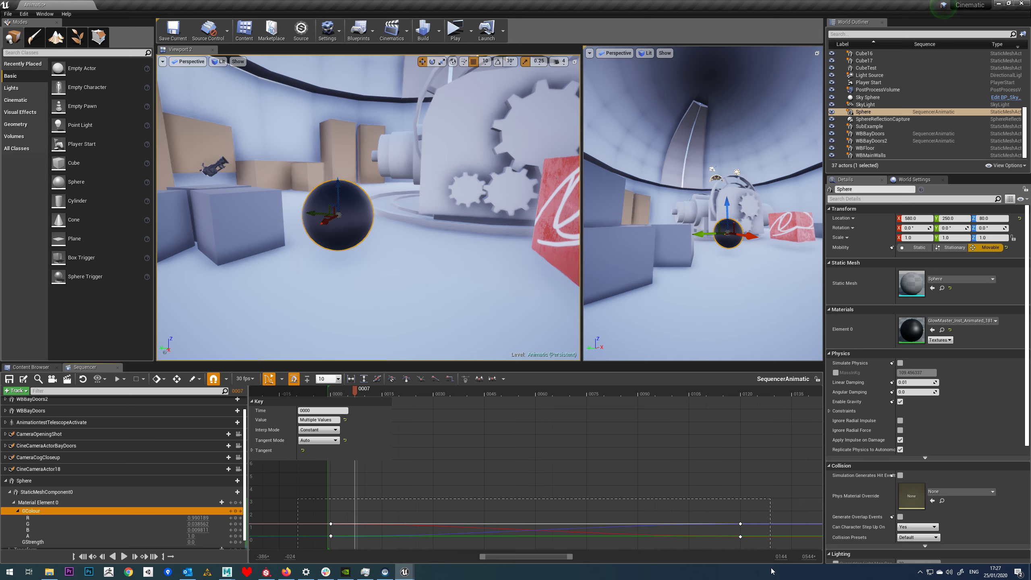
{"action": "left_click", "coordinate": [451, 380]}
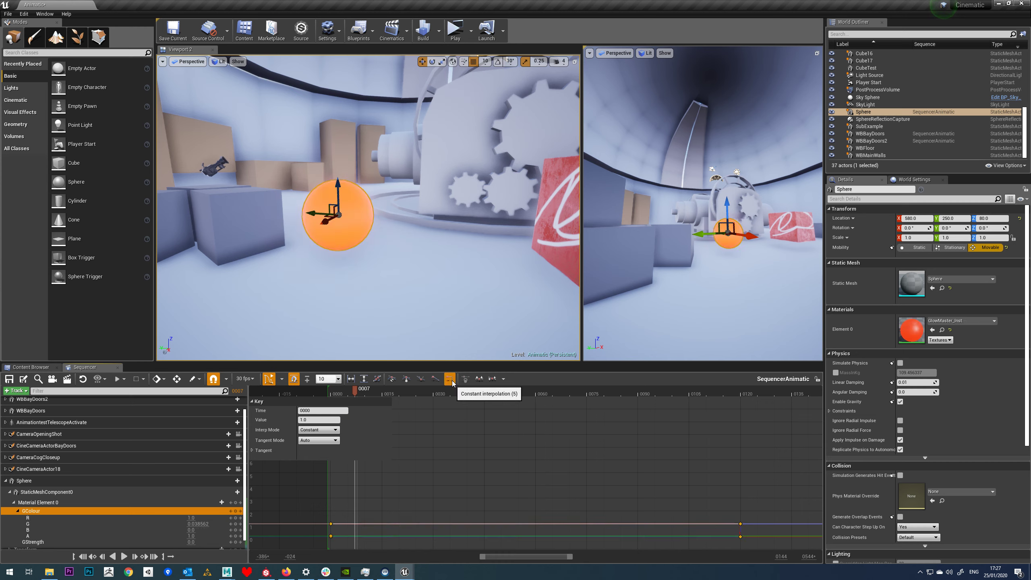
{"action": "left_click_drag", "start_coordinate": [355, 390], "coordinate": [387, 430]}
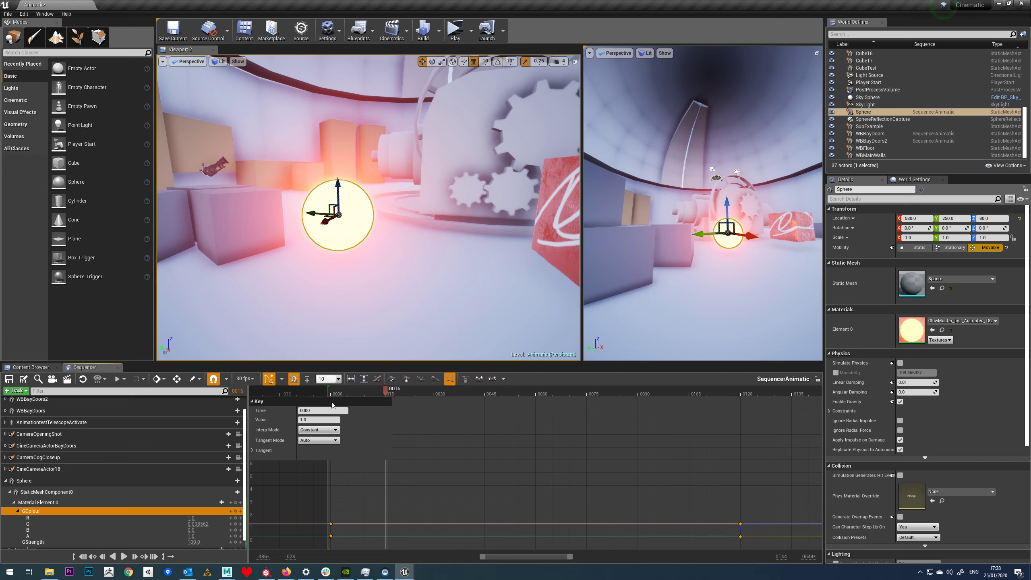
Play the sequence past frame 120 to preview the colour switch, and scrub back to frame 2
{"action": "left_click", "coordinate": [268, 379]}
{"action": "left_click_drag", "start_coordinate": [385, 392], "coordinate": [363, 396]}
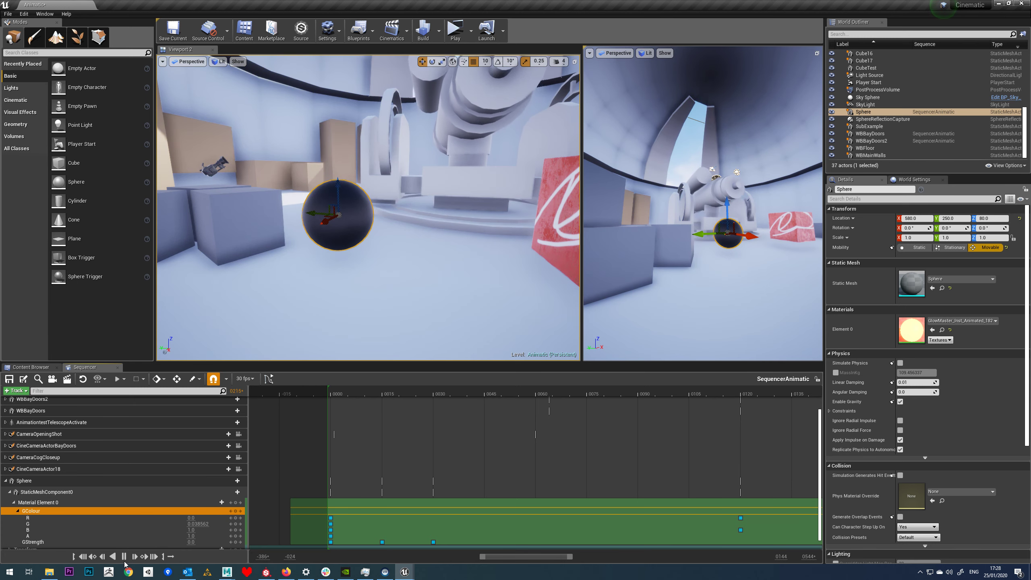
{"action": "left_click", "coordinate": [124, 557]}
{"action": "left_click", "coordinate": [355, 392]}
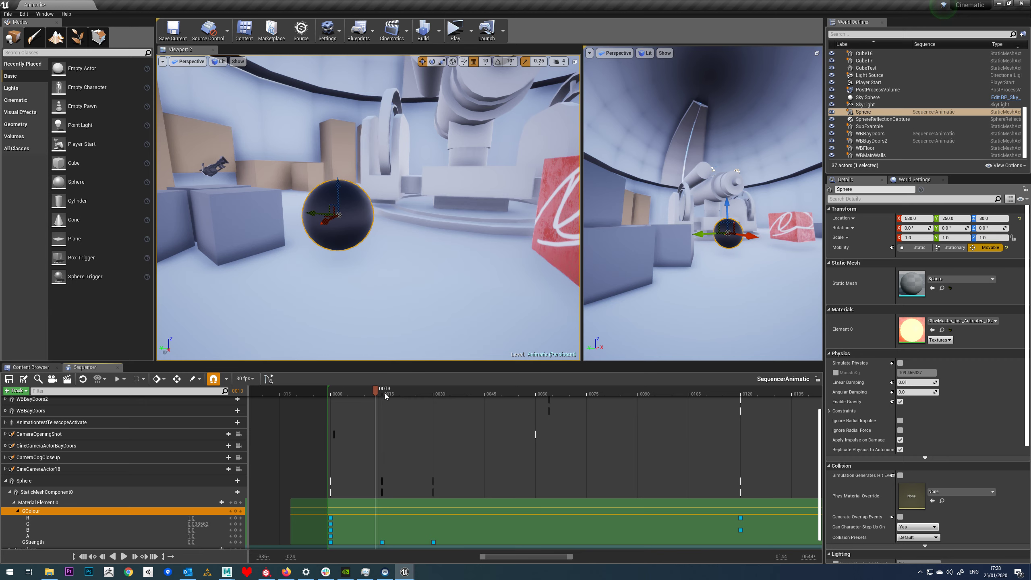
{"action": "left_click_drag", "start_coordinate": [385, 396], "coordinate": [341, 488]}
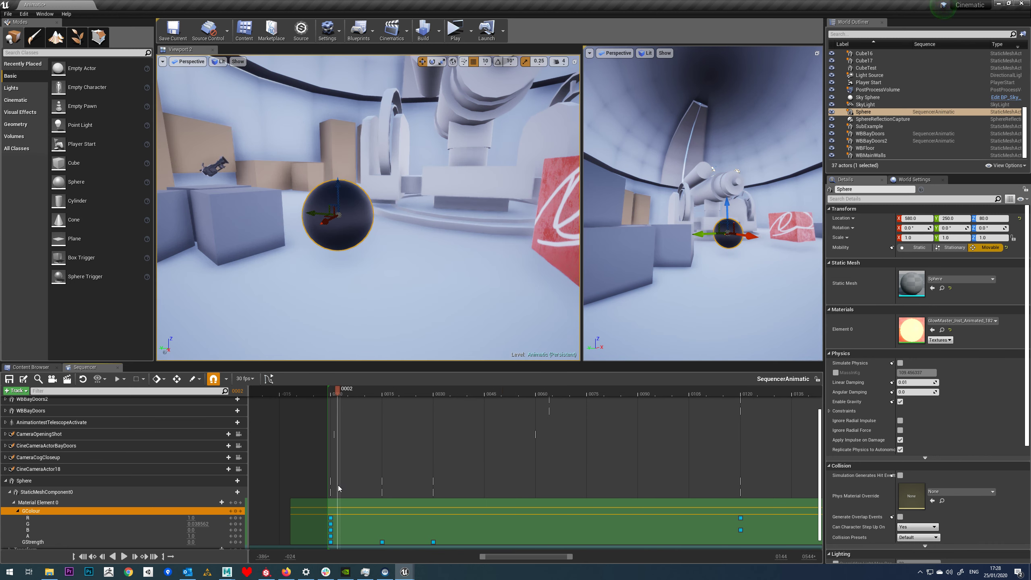
Collapse the GColour channels and cut all the GStrength keys from the sphere's material track
{"action": "left_click_drag", "start_coordinate": [483, 558], "coordinate": [308, 568]}
{"action": "left_click_drag", "start_coordinate": [745, 557], "coordinate": [765, 557]}
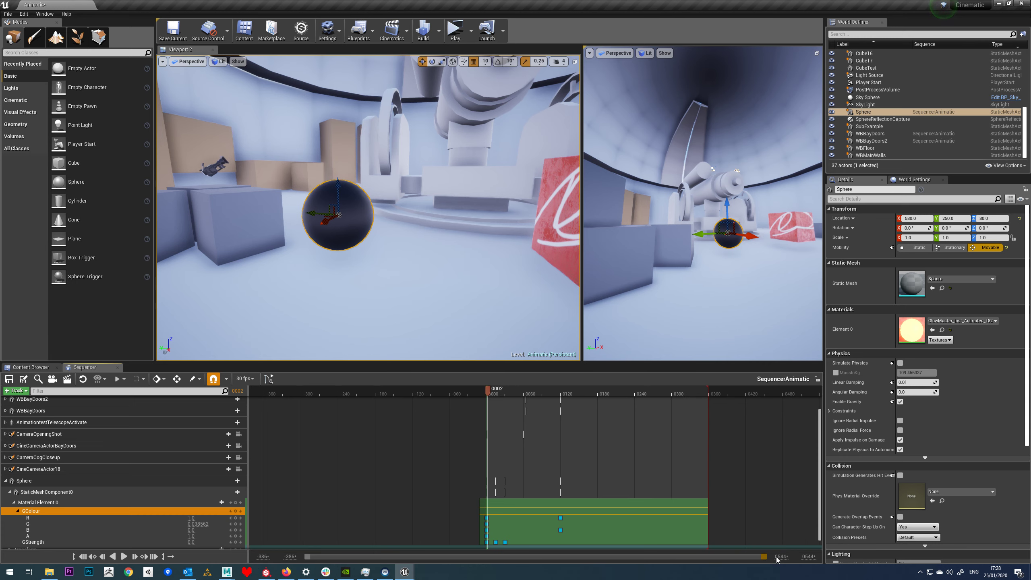
{"action": "scroll", "coordinate": [145, 499], "scroll_direction": "down", "scroll_amount": 1}
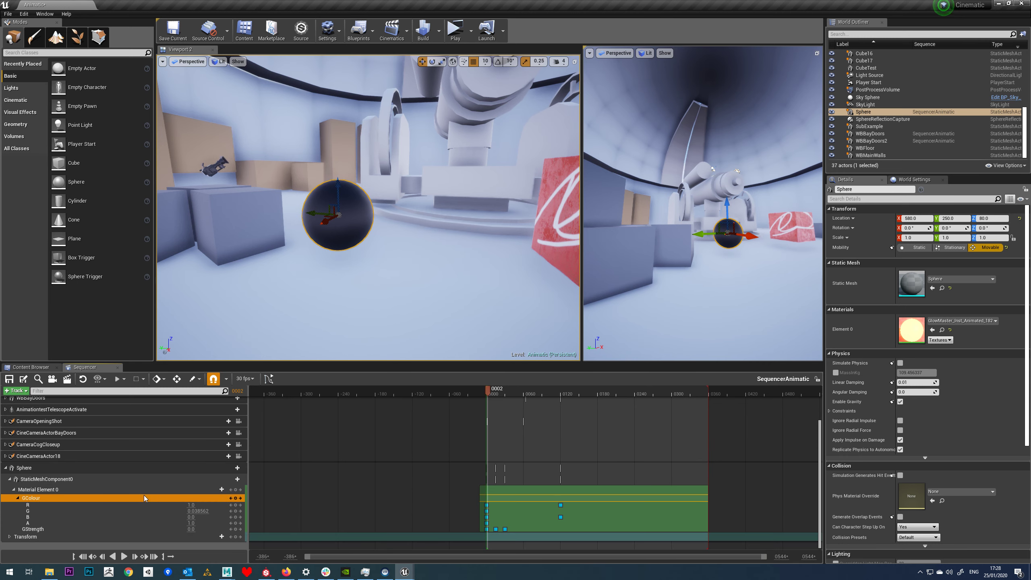
{"action": "left_click", "coordinate": [33, 537]}
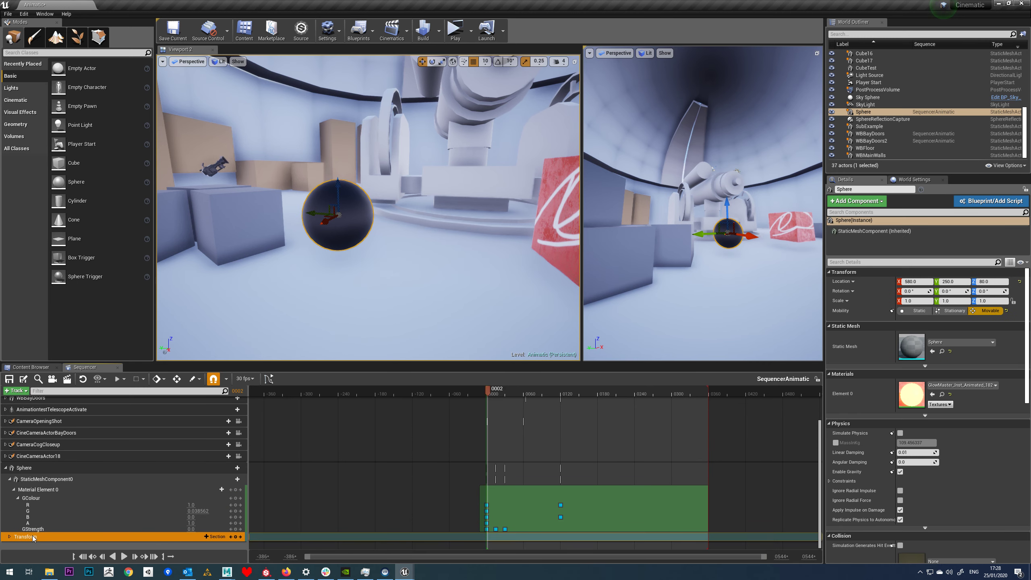
{"action": "left_click", "coordinate": [102, 529]}
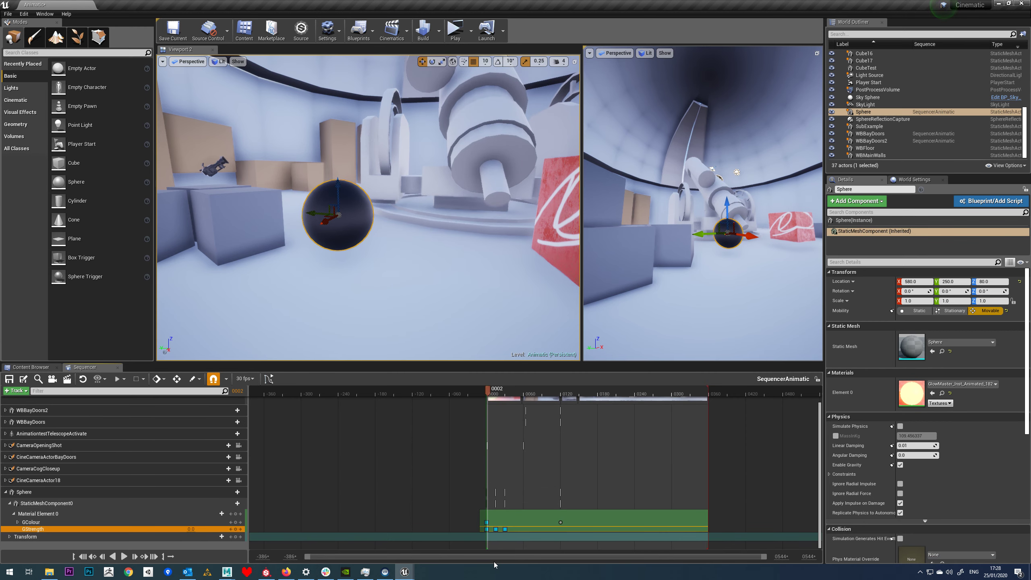
{"action": "left_click", "coordinate": [18, 498]}
{"action": "left_click", "coordinate": [505, 529]}
{"action": "right_click", "coordinate": [505, 529]}
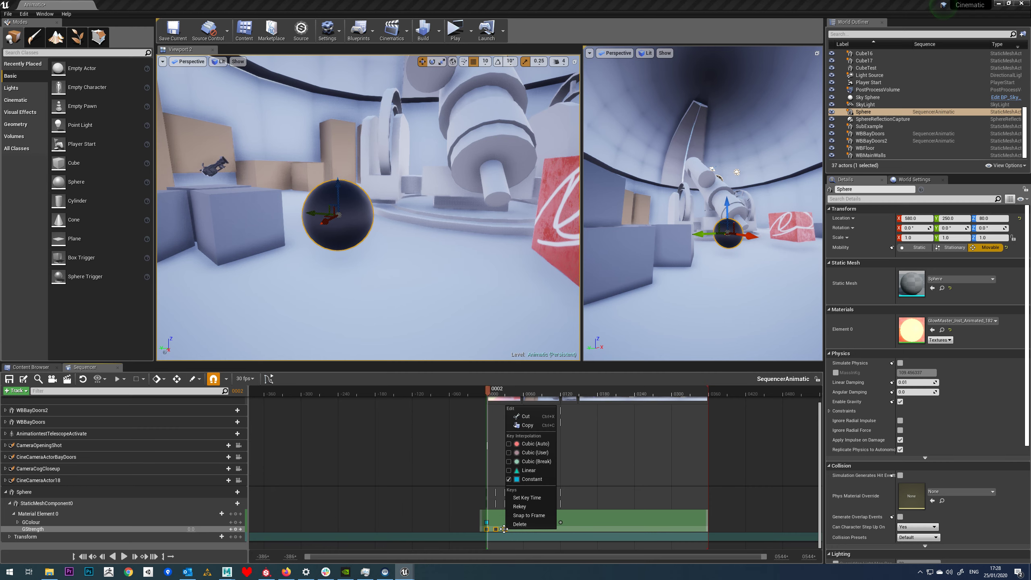
{"action": "left_click", "coordinate": [530, 419]}
Key GStrength at 100 on frame 2 and play the sequence to frame 300 to preview the constant glow changing colour
{"action": "left_click", "coordinate": [34, 529]}
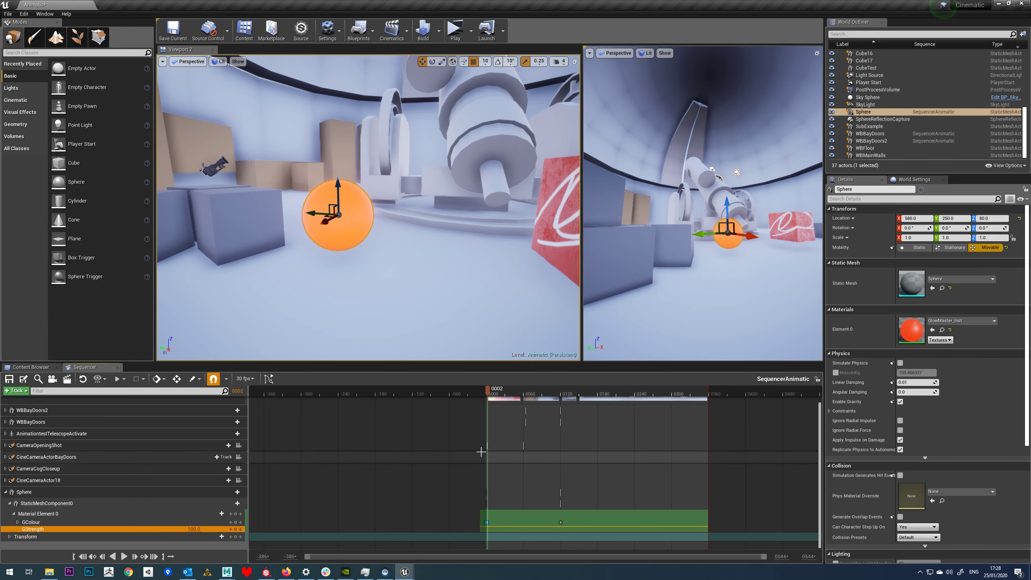
{"action": "left_click", "coordinate": [236, 529]}
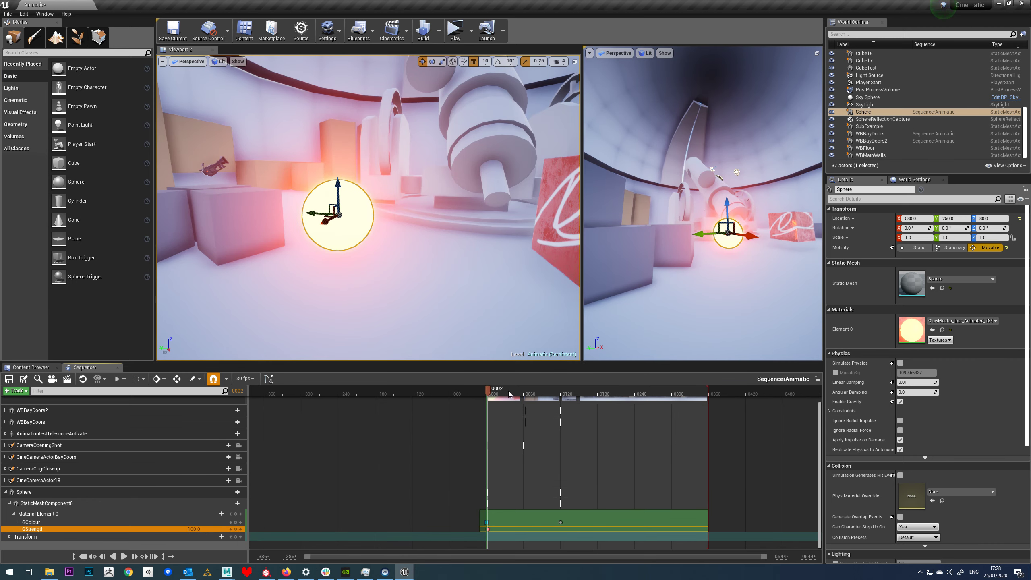
{"action": "left_click_drag", "start_coordinate": [533, 395], "coordinate": [521, 401]}
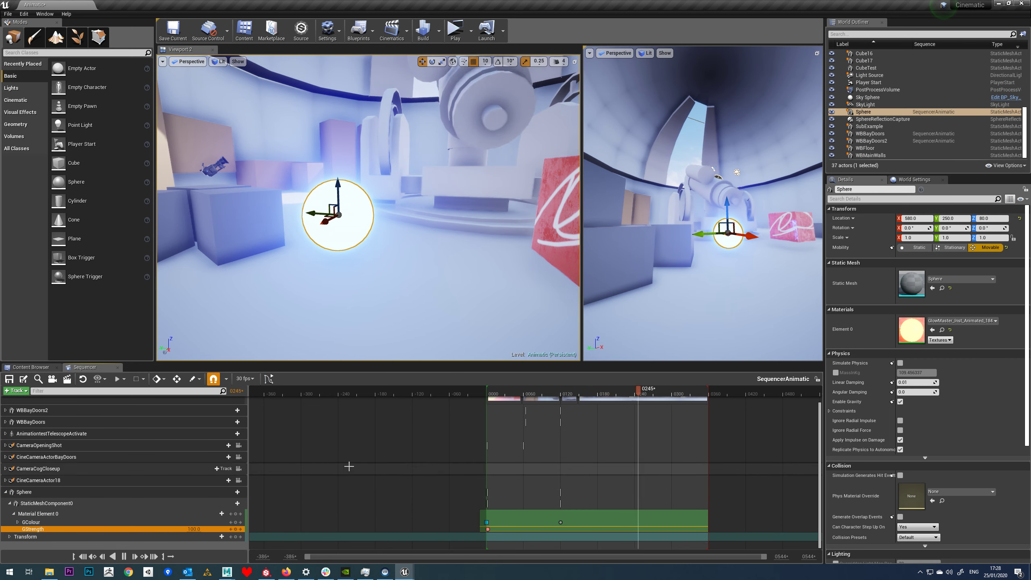
{"action": "left_click", "coordinate": [124, 556]}
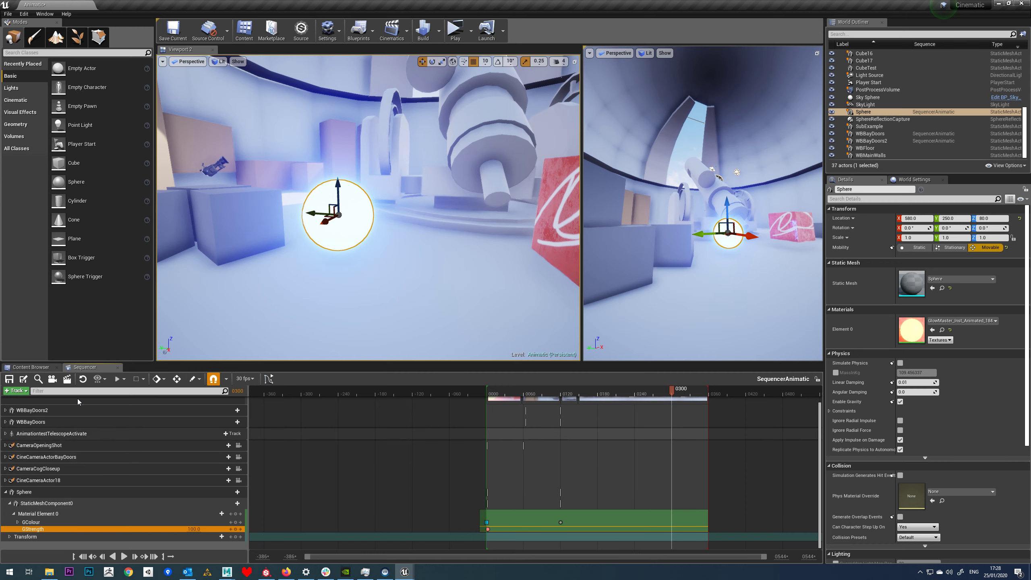
Open the GlowMaster material from the Assets > Materials folder for editing
{"action": "left_click", "coordinate": [31, 367]}
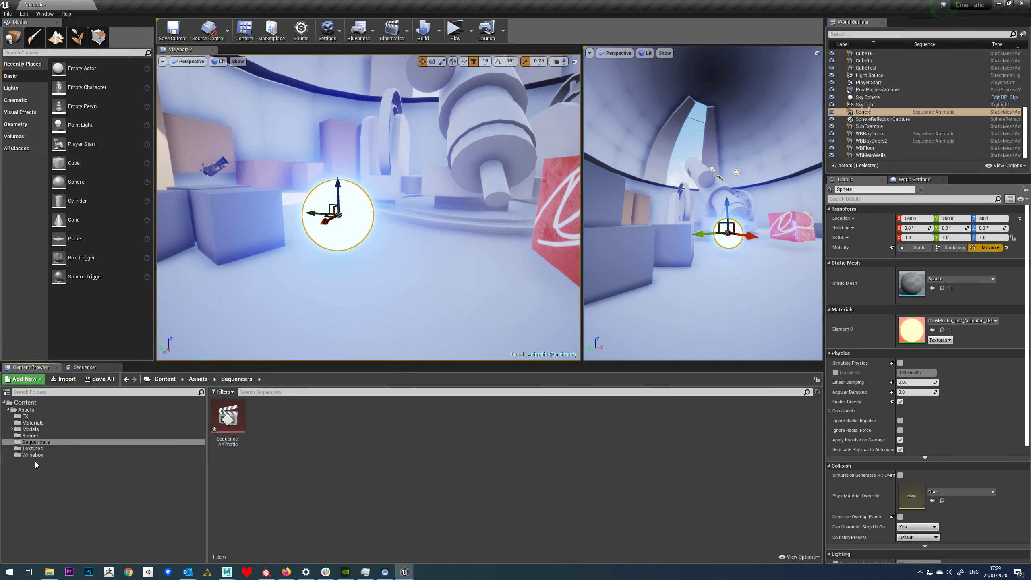
{"action": "left_click", "coordinate": [32, 423]}
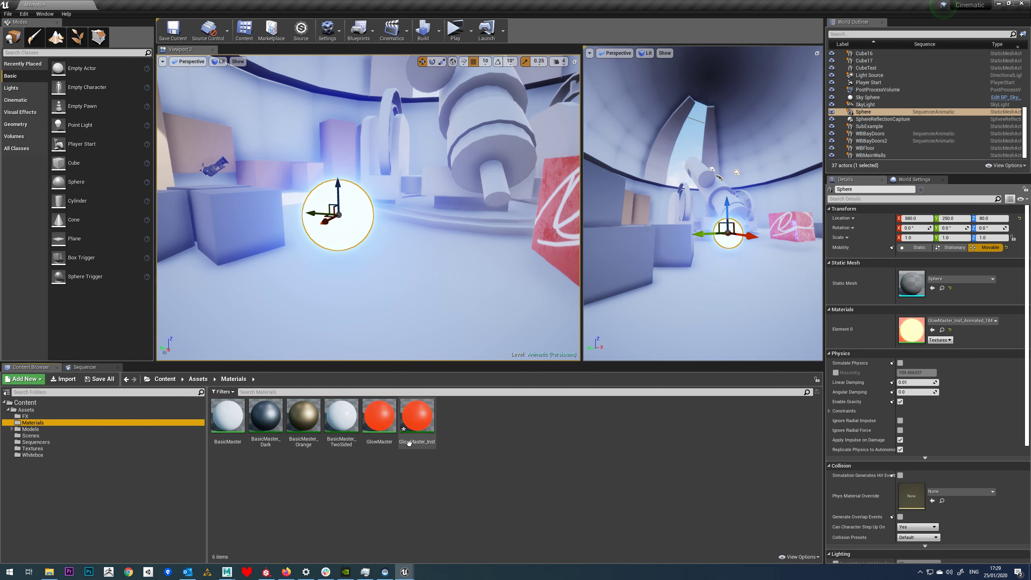
{"action": "double_click", "coordinate": [380, 416]}
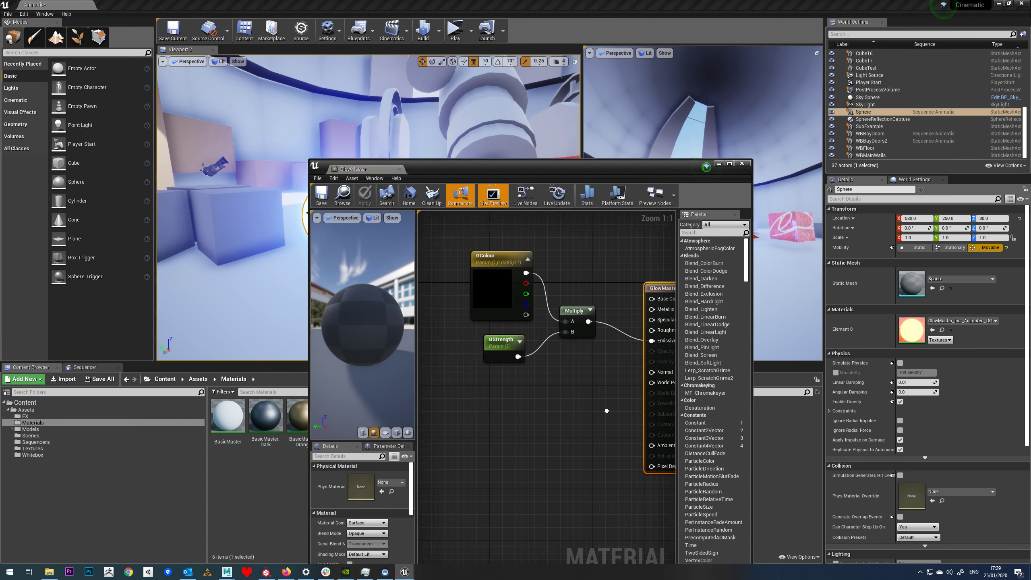
Add a Texture Sample node below the Multiply node in the GlowMaster graph, deleting the stray Constant3Vector node
{"action": "right_click_drag", "start_coordinate": [540, 417], "coordinate": [488, 477]}
{"action": "left_click", "coordinate": [493, 463]}
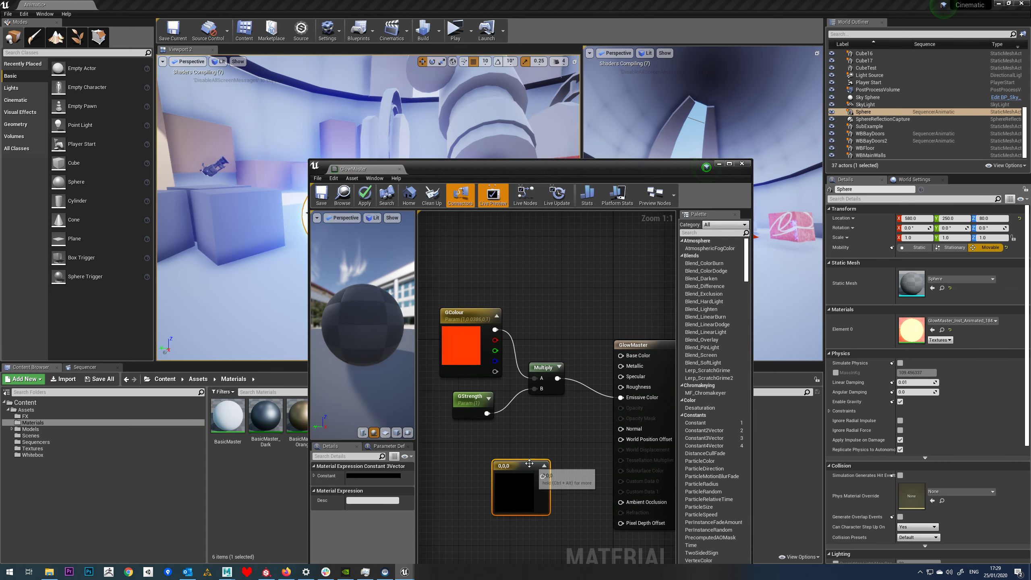
{"action": "key", "text": "Delete"}
{"action": "key", "text": "t"}
{"action": "left_click", "coordinate": [511, 454]}
{"action": "right_click_drag", "start_coordinate": [595, 399], "coordinate": [533, 391]}
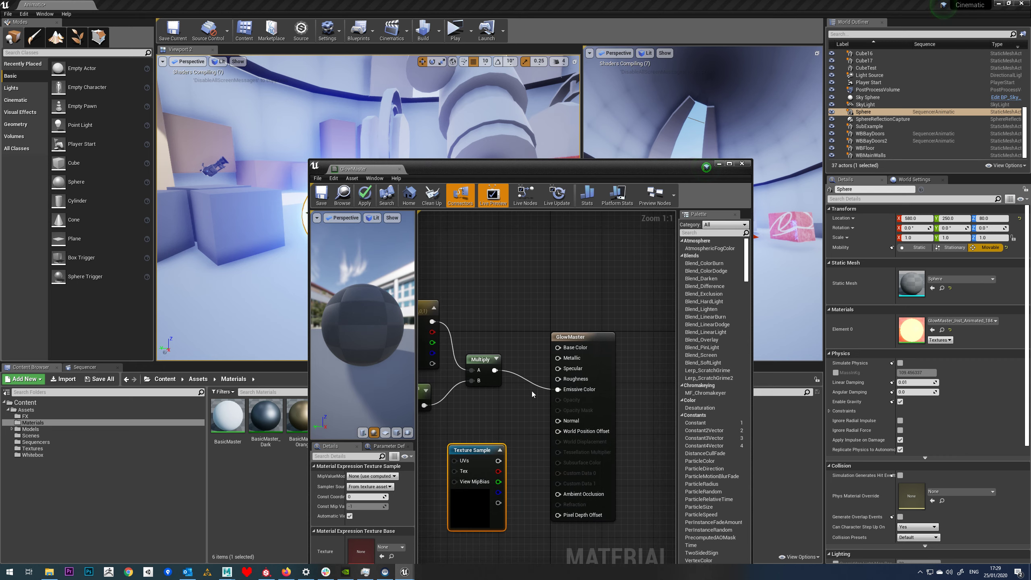
Move the GlowMaster output node further from Multiply and place the Texture Sample node to the left of GColour
{"action": "left_click_drag", "start_coordinate": [568, 338], "coordinate": [627, 326]}
{"action": "right_click_drag", "start_coordinate": [506, 417], "coordinate": [512, 440]}
{"action": "left_click_drag", "start_coordinate": [482, 476], "coordinate": [548, 286]}
{"action": "right_click_drag", "start_coordinate": [540, 379], "coordinate": [614, 375]}
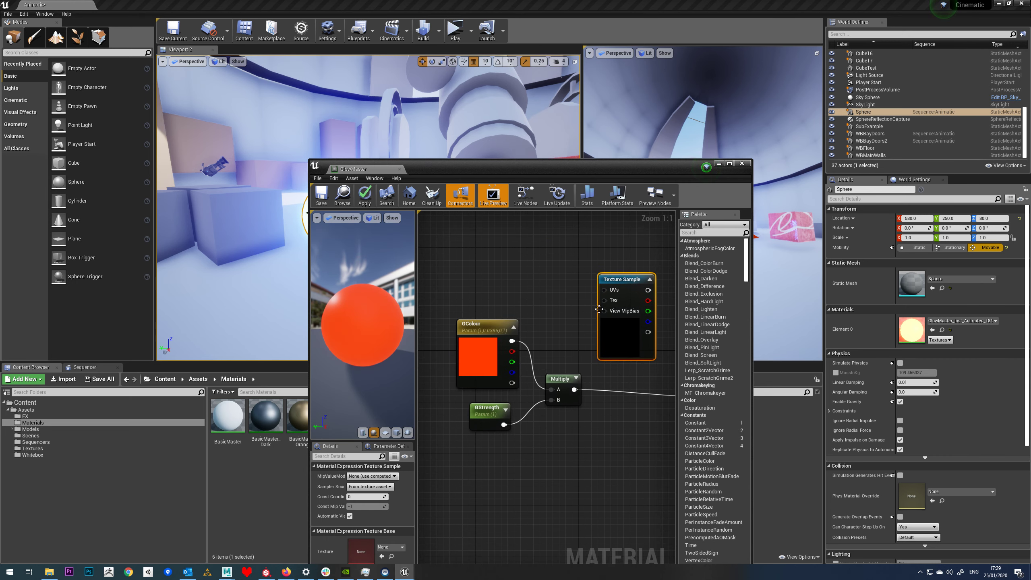
{"action": "left_click_drag", "start_coordinate": [615, 286], "coordinate": [442, 247]}
{"action": "right_click_drag", "start_coordinate": [466, 300], "coordinate": [541, 310]}
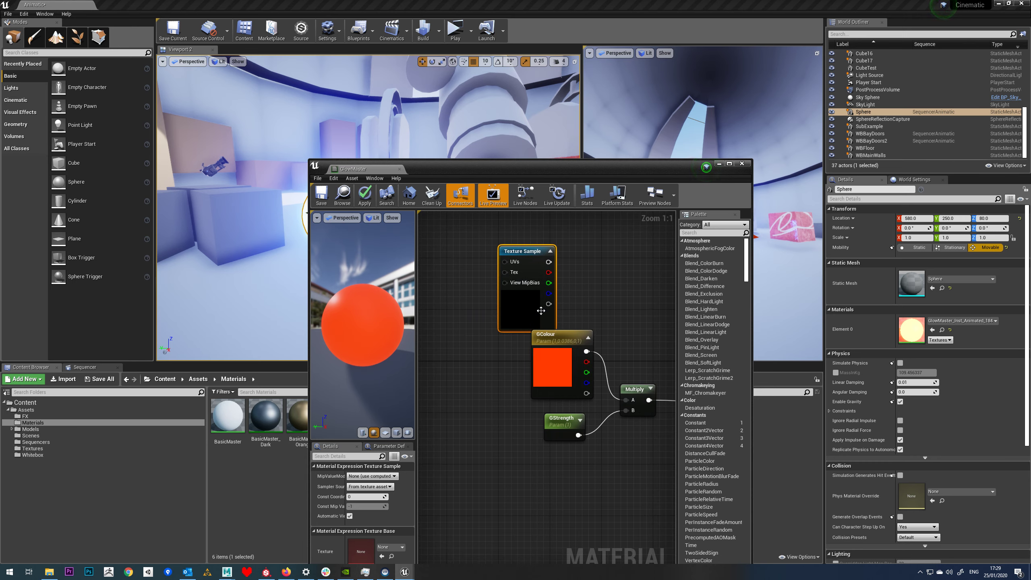
{"action": "left_click_drag", "start_coordinate": [533, 254], "coordinate": [475, 311]}
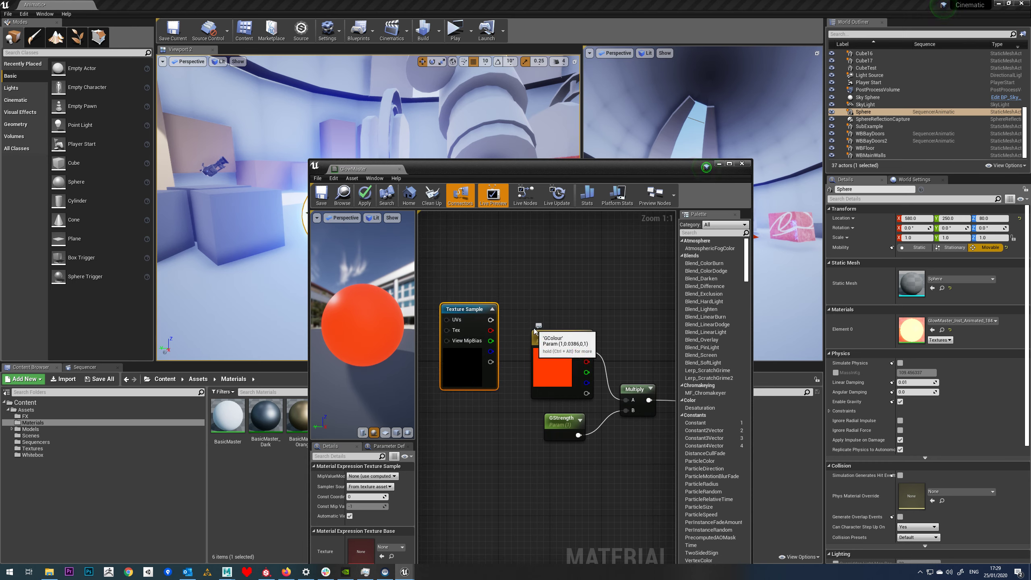
Add a Multiply node above GColour that combines the Texture Sample with GColour, and connect its output to input A of the existing Multiply
{"action": "left_click", "coordinate": [558, 264]}
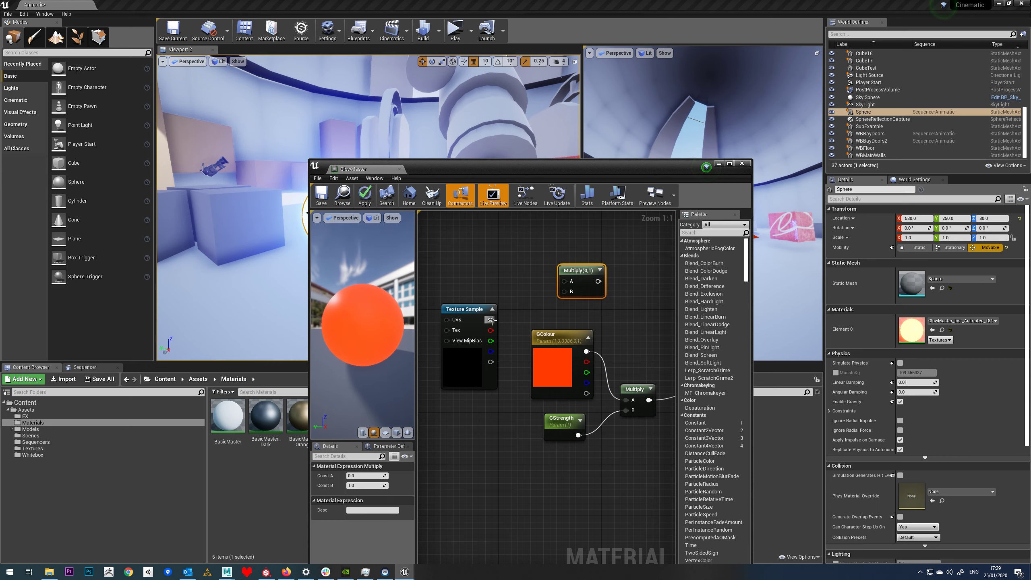
{"action": "left_click_drag", "start_coordinate": [564, 283], "coordinate": [564, 282]}
{"action": "left_click_drag", "start_coordinate": [587, 352], "coordinate": [564, 291]}
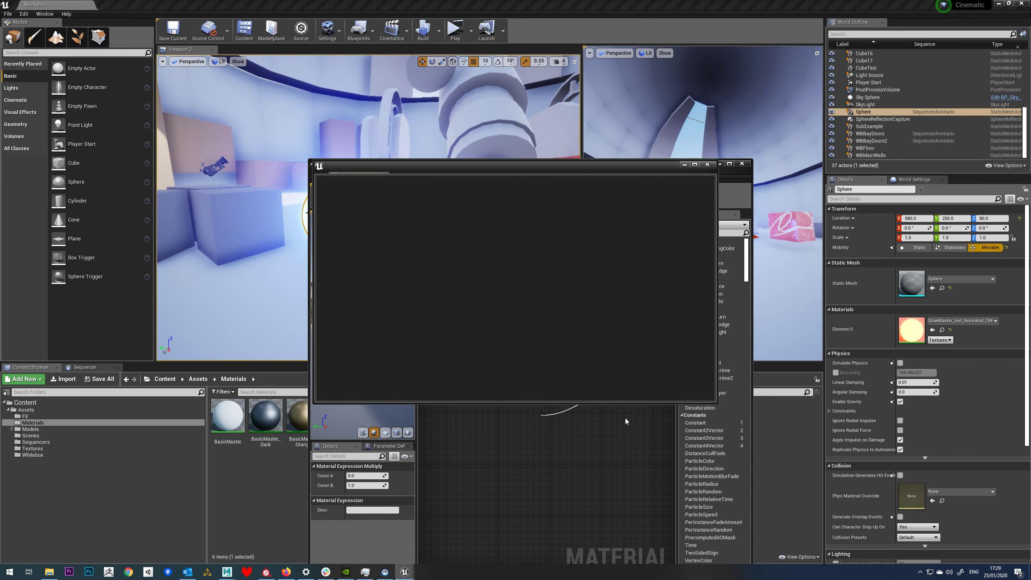
{"action": "left_click", "coordinate": [713, 165]}
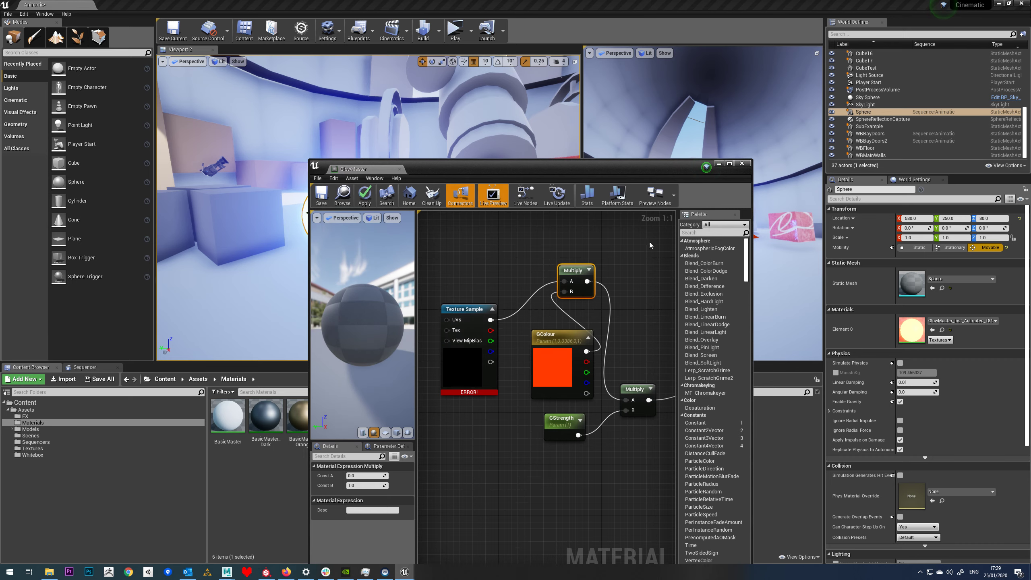
{"action": "right_click_drag", "start_coordinate": [492, 458], "coordinate": [435, 461]}
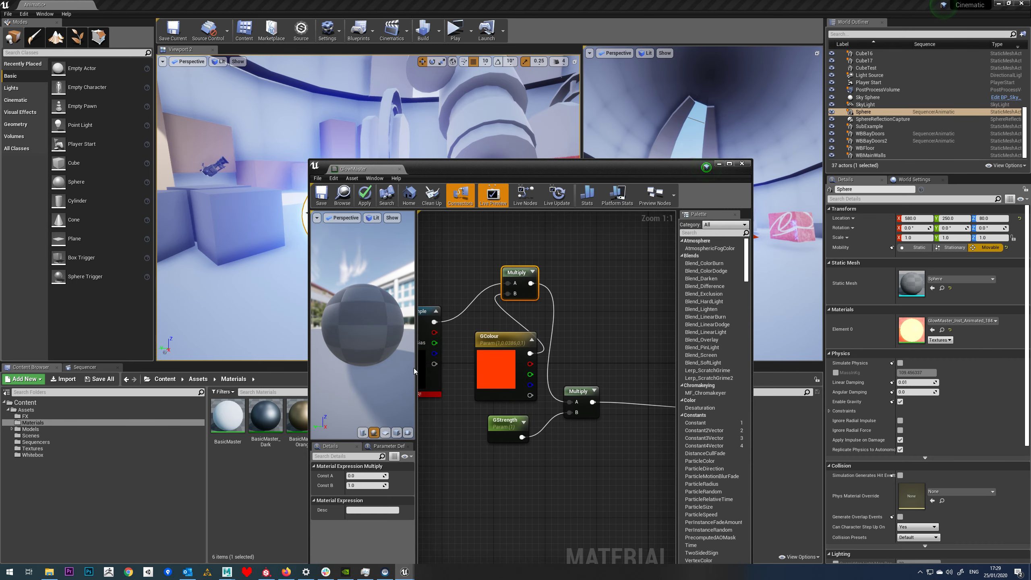
{"action": "right_click_drag", "start_coordinate": [443, 371], "coordinate": [484, 364]}
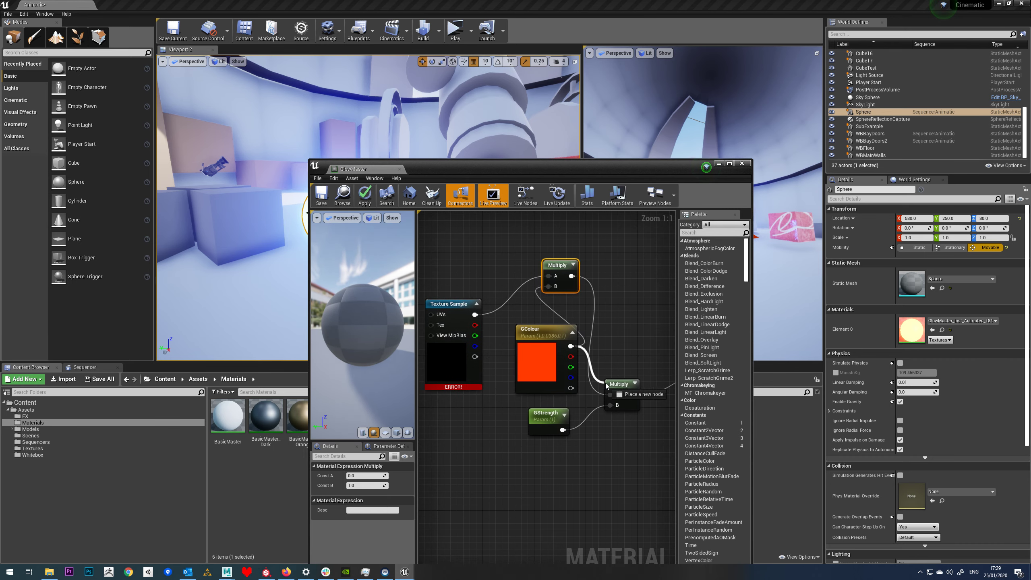
Reconnect GColour directly to input A of the original Multiply, and delete the Texture Sample and the upper Multiply node
{"action": "left_click_drag", "start_coordinate": [606, 383], "coordinate": [611, 394]}
{"action": "left_click", "coordinate": [464, 357]}
{"action": "key", "text": "Delete"}
{"action": "left_click", "coordinate": [571, 270]}
{"action": "key", "text": "Delete"}
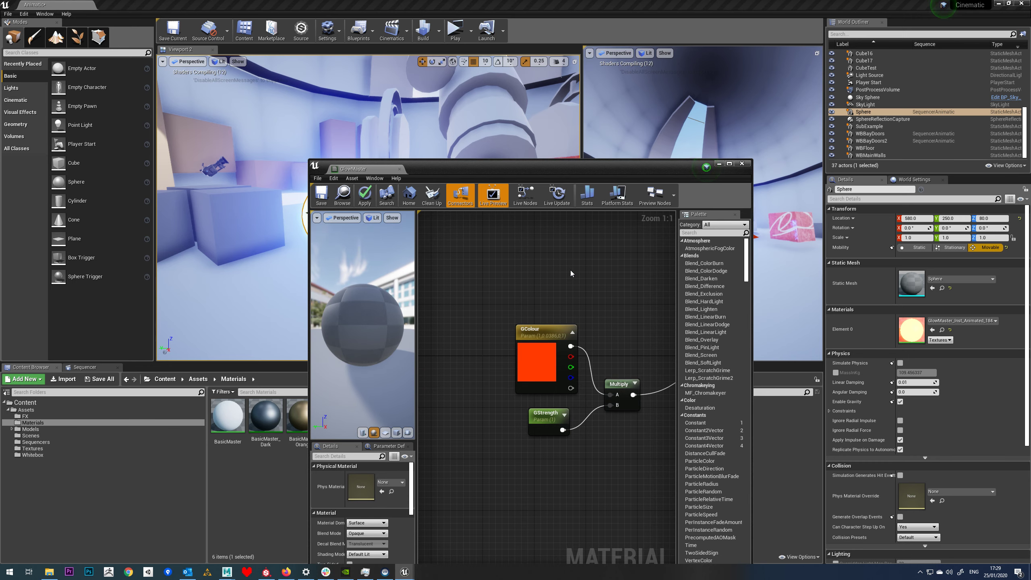
{"action": "scroll", "coordinate": [500, 319], "scroll_direction": "down", "scroll_amount": 3}
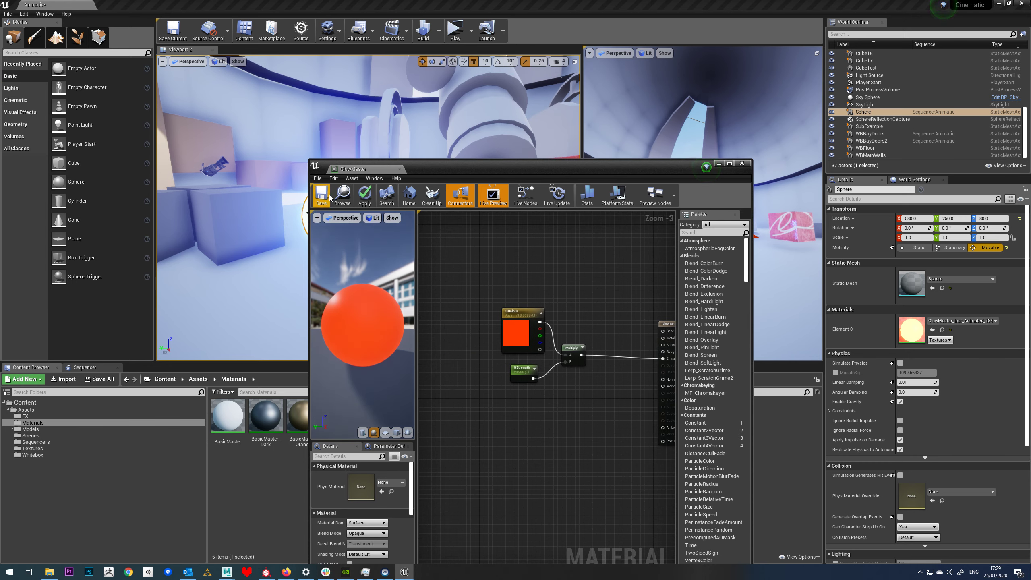